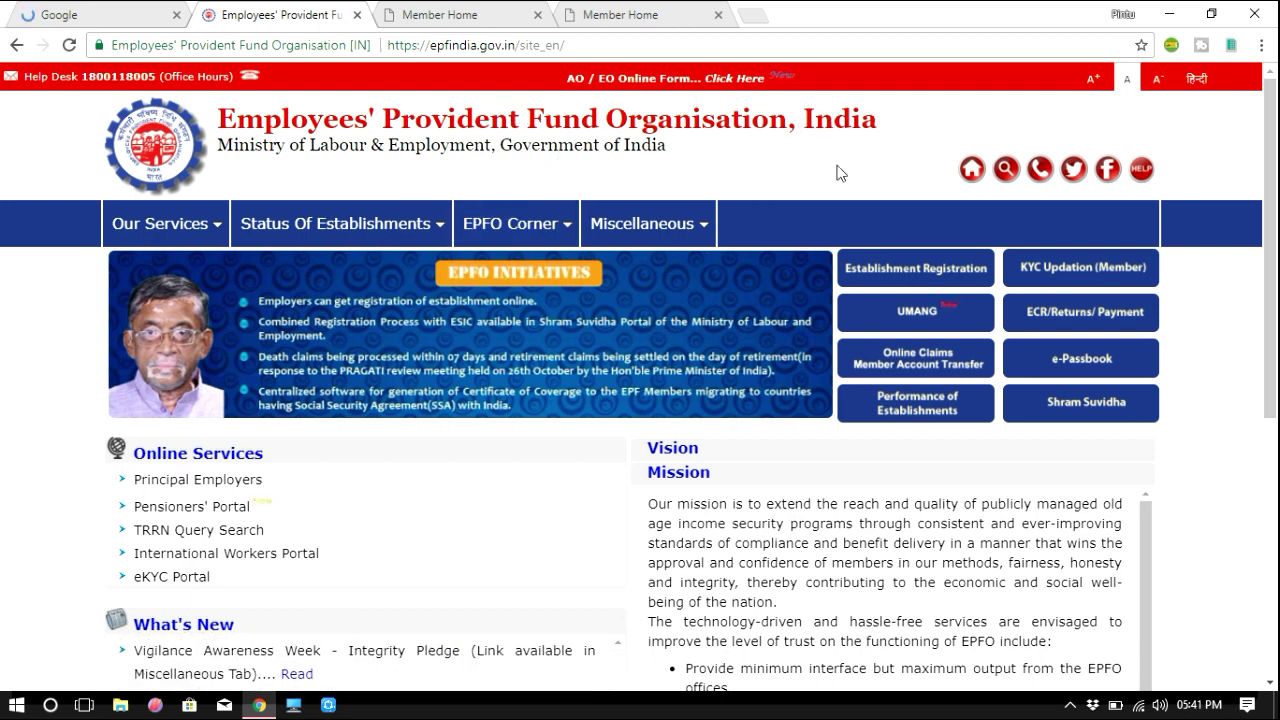
Go to Our Services > For Employees, switch to the Member Home page and close the extra epfindia.gov.in tab.
{"action": "mouse_move", "coordinate": [185, 230]}
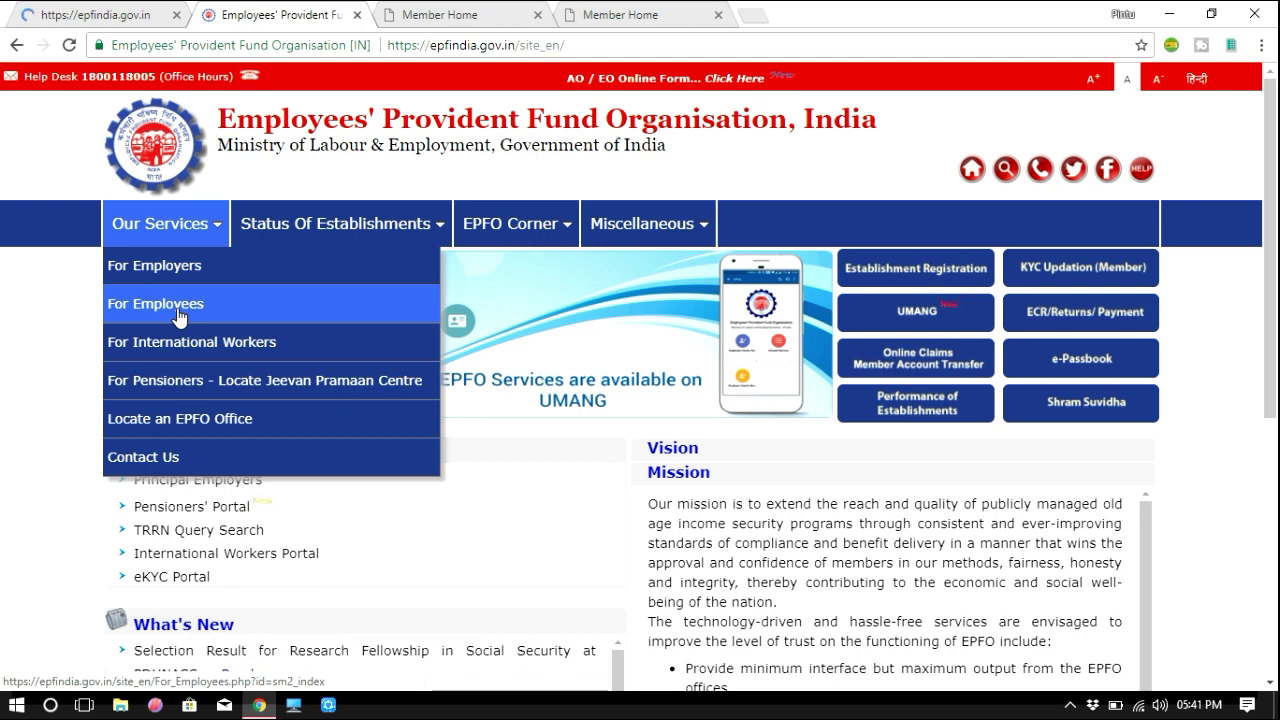
{"action": "left_click", "coordinate": [178, 316]}
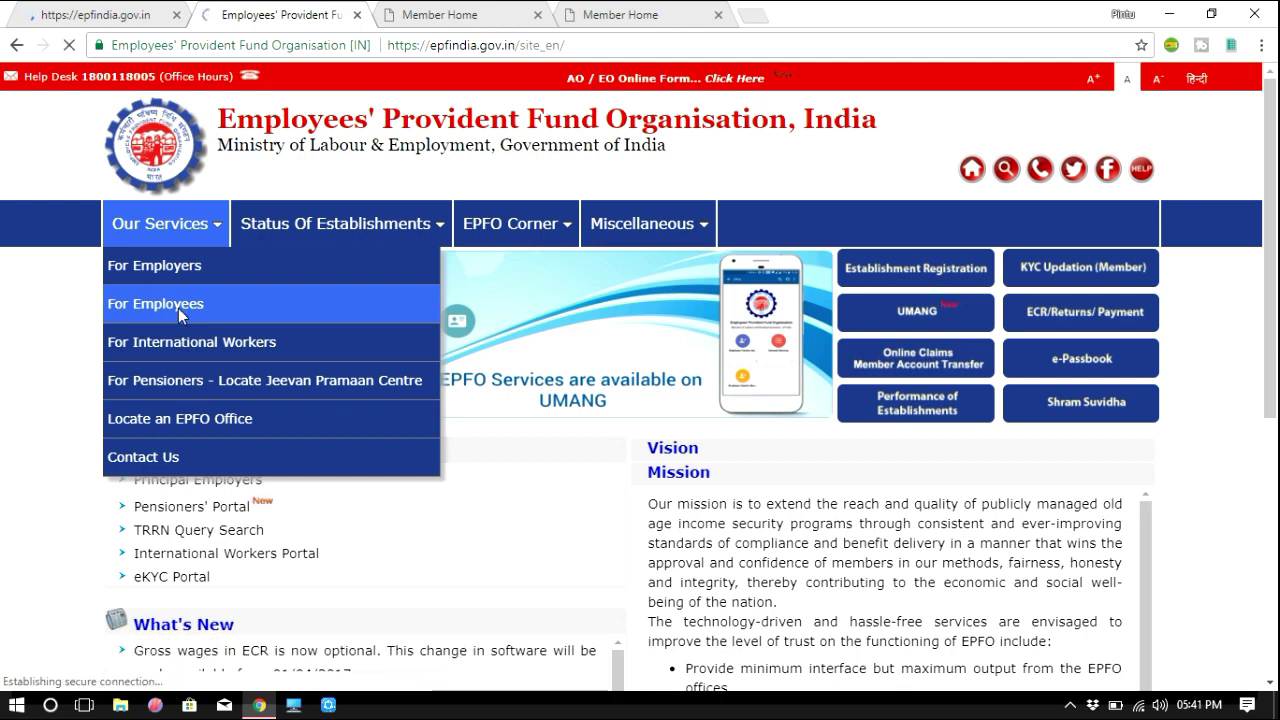
{"action": "key", "text": "ctrl+Tab"}
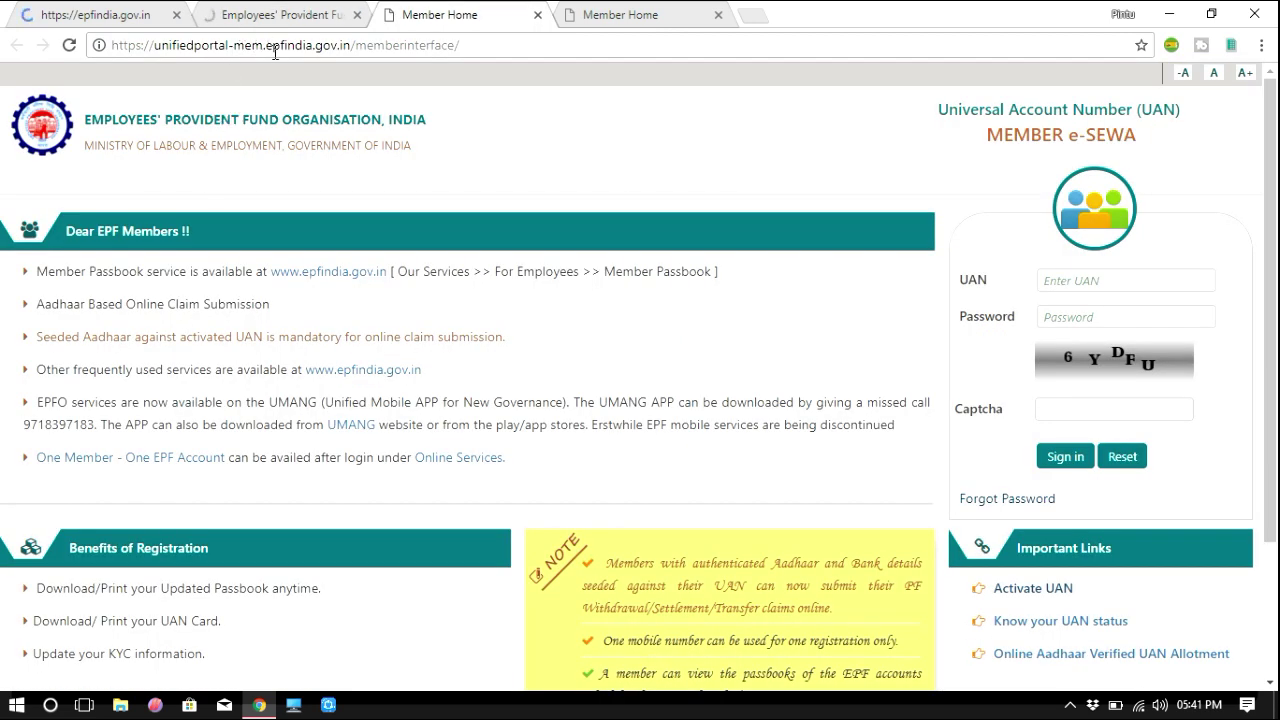
{"action": "left_click", "coordinate": [176, 15]}
Close the For Employees tab, then try the UAN, Password and Captcha login fields.
{"action": "left_click", "coordinate": [176, 15]}
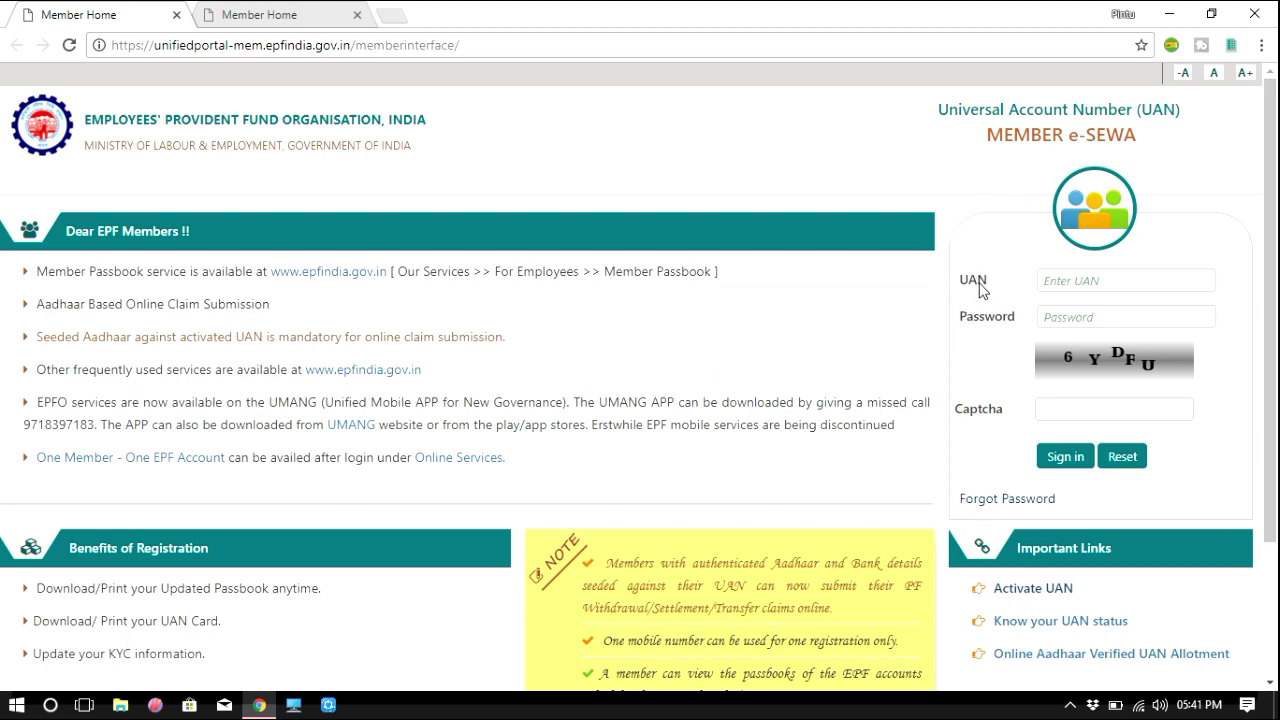
{"action": "left_click", "coordinate": [1063, 282]}
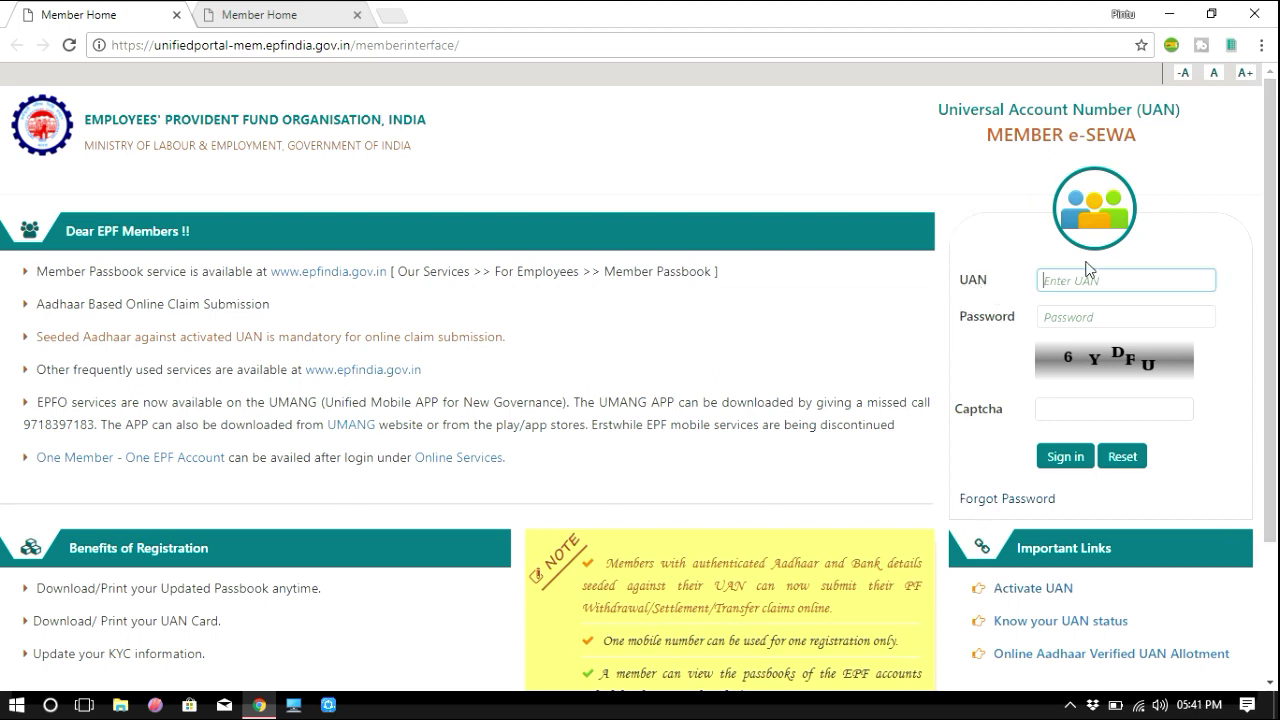
{"action": "left_click", "coordinate": [1082, 316]}
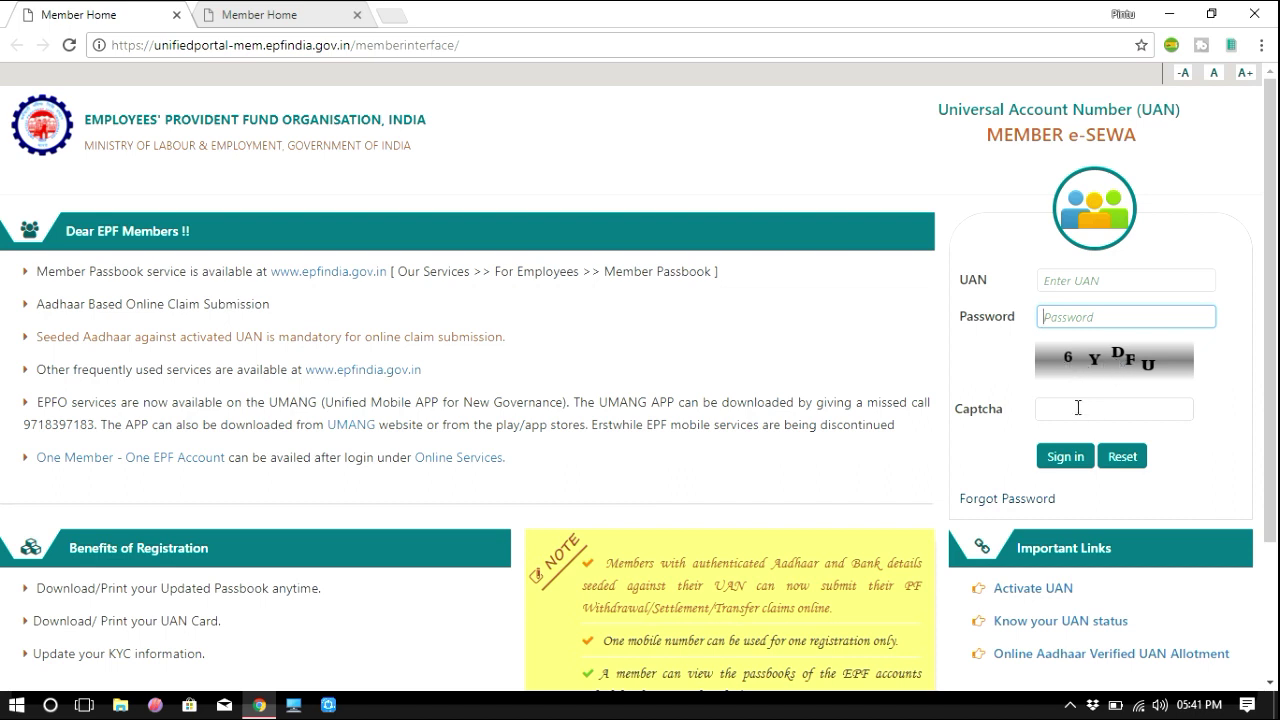
{"action": "left_click", "coordinate": [1078, 407]}
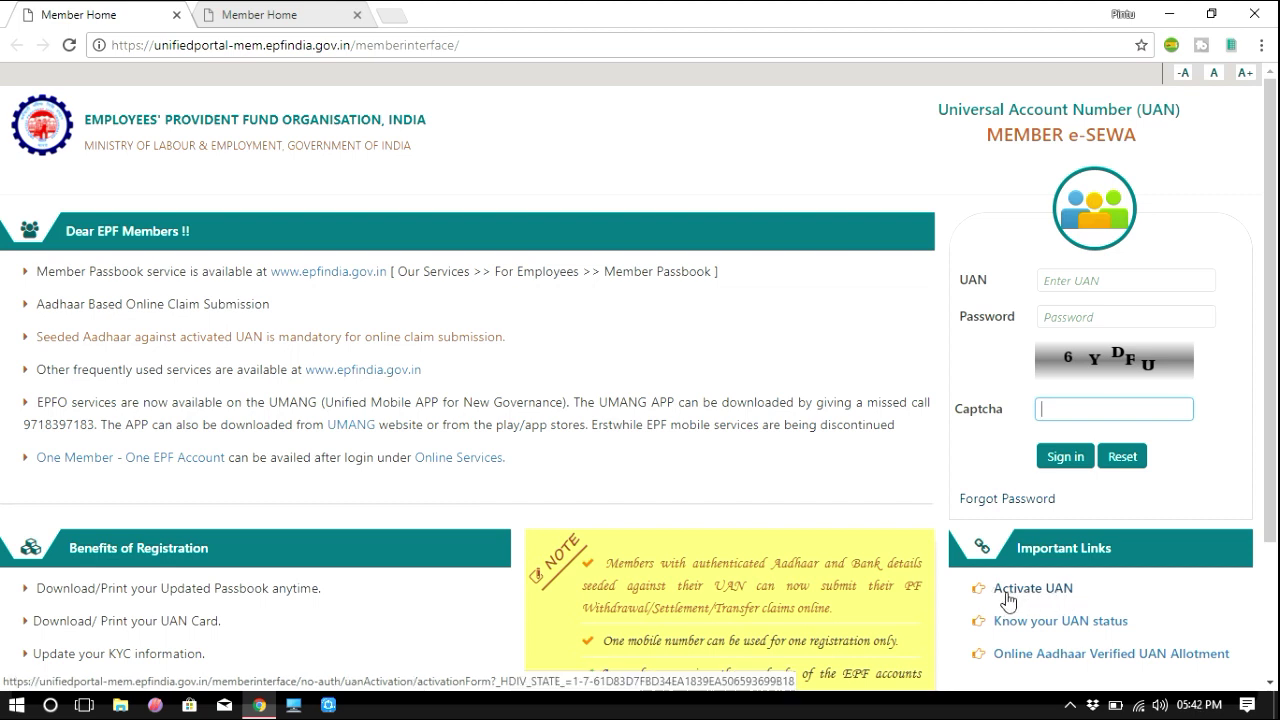
Open the Activate UAN form with UAN as the identifier and inspect the UAN number field.
{"action": "left_click", "coordinate": [1016, 590]}
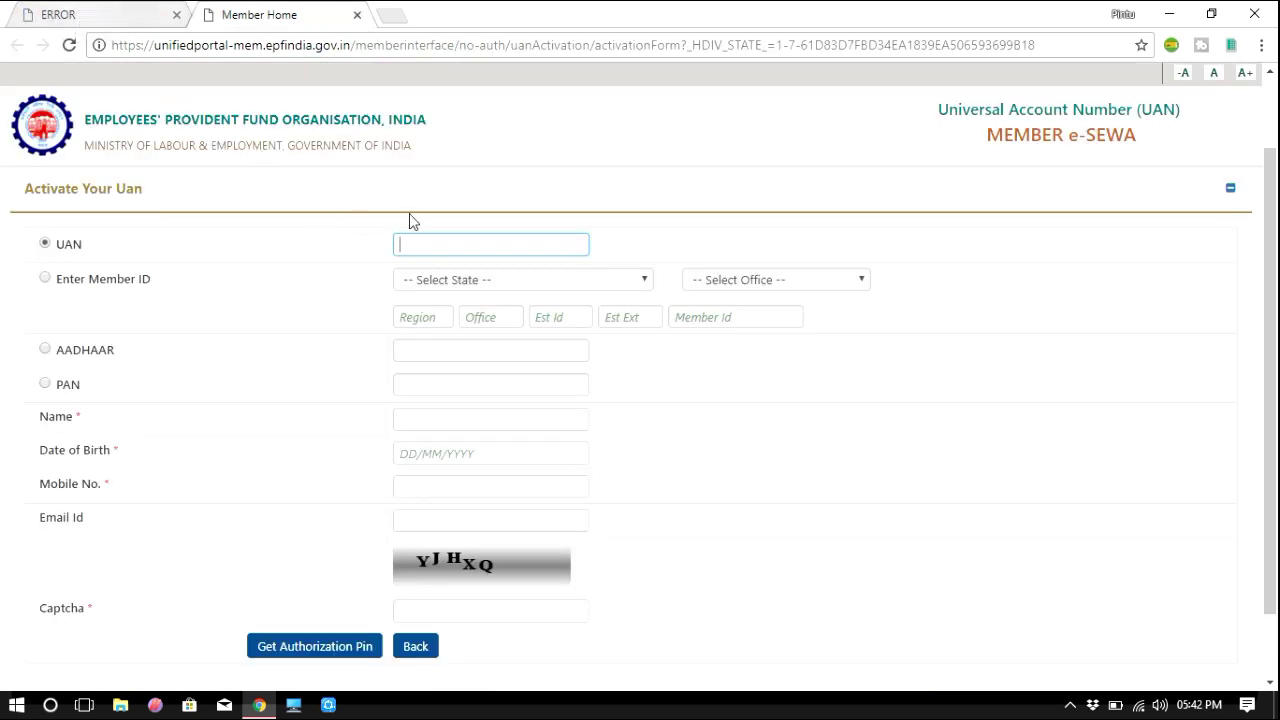
{"action": "left_click", "coordinate": [44, 244]}
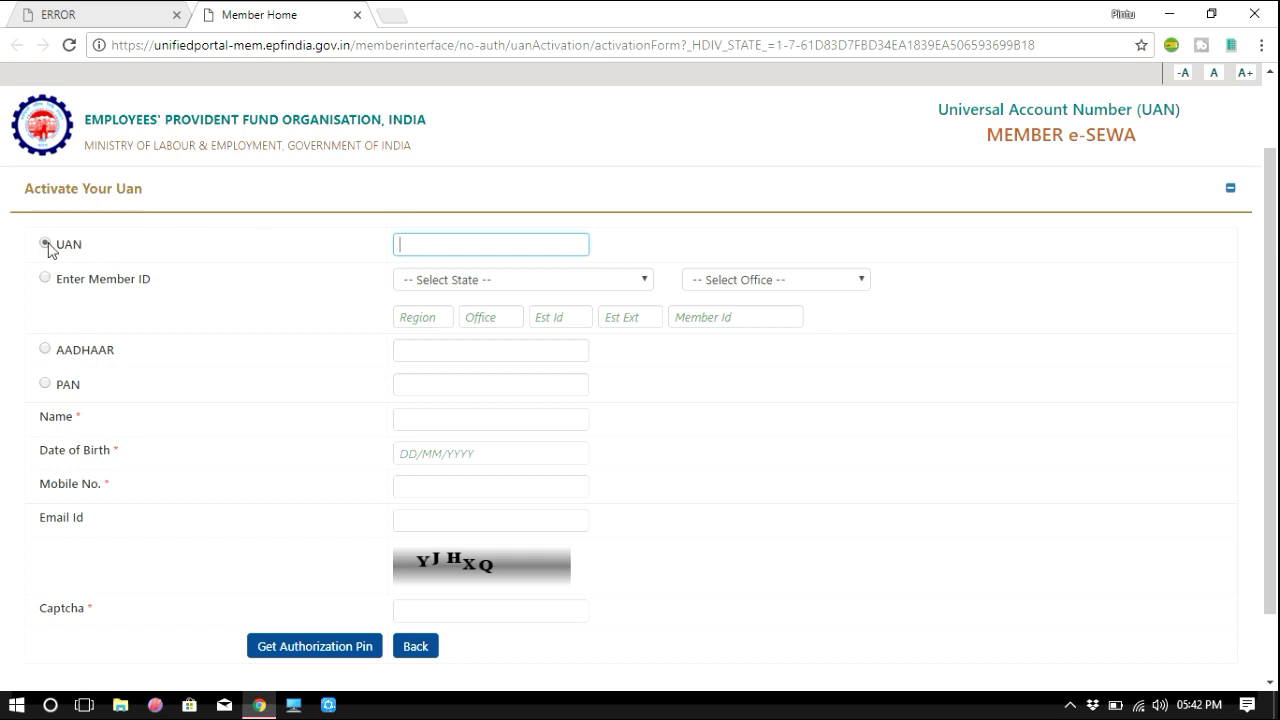
{"action": "left_click", "coordinate": [36, 190]}
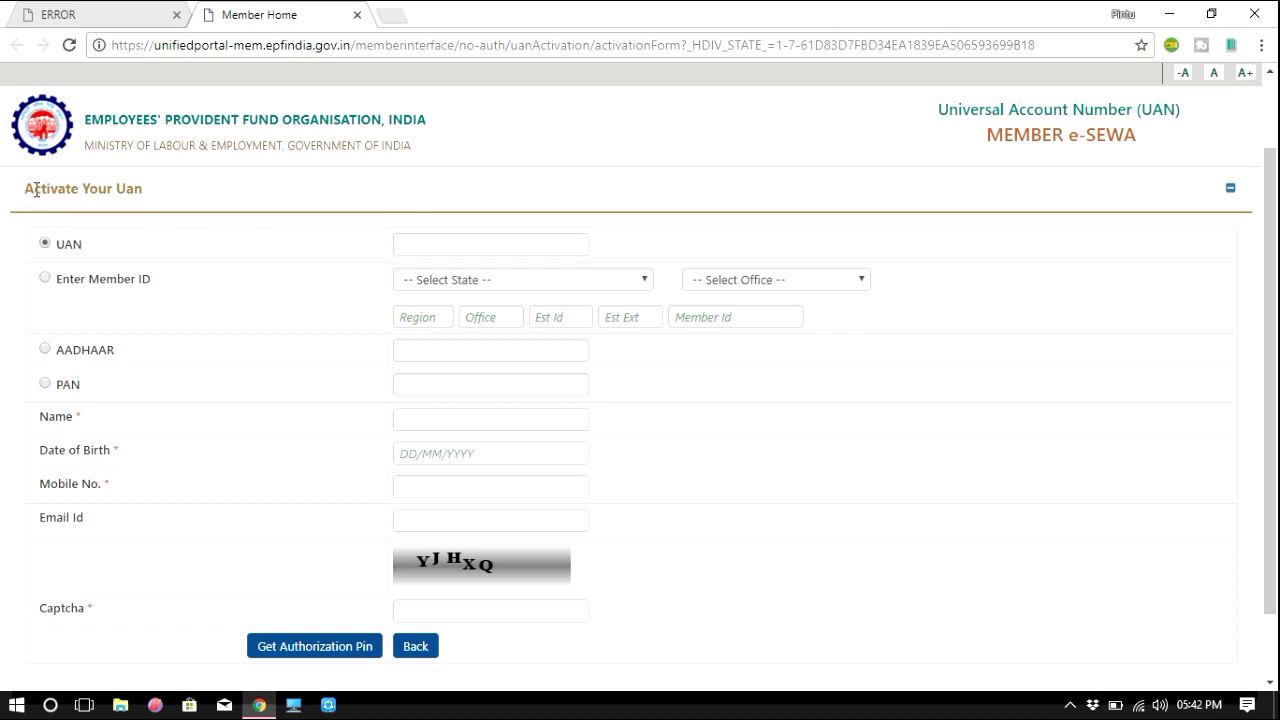
{"action": "triple_click", "coordinate": [132, 189]}
{"action": "left_click", "coordinate": [55, 247]}
{"action": "left_click", "coordinate": [432, 240]}
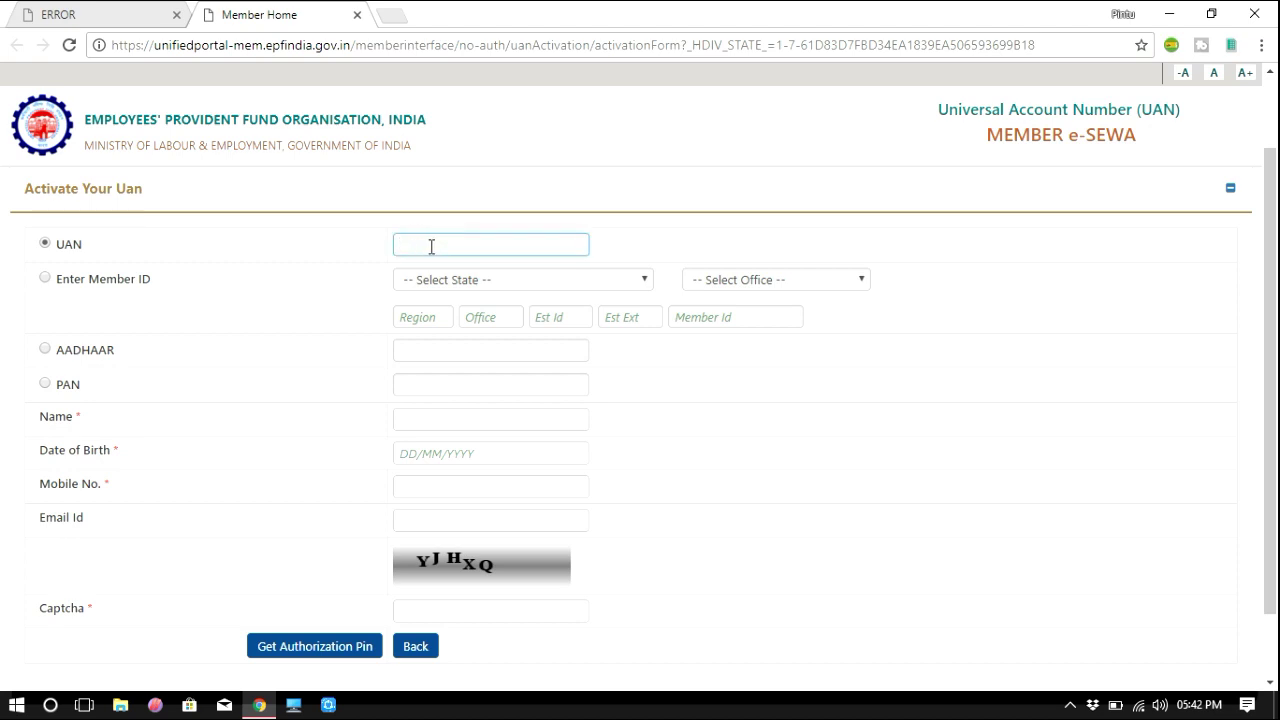
{"action": "left_click", "coordinate": [45, 244]}
{"action": "left_click", "coordinate": [440, 241]}
Check the name, date of birth, mobile, Email Id and captcha fields of the form.
{"action": "left_click", "coordinate": [427, 417]}
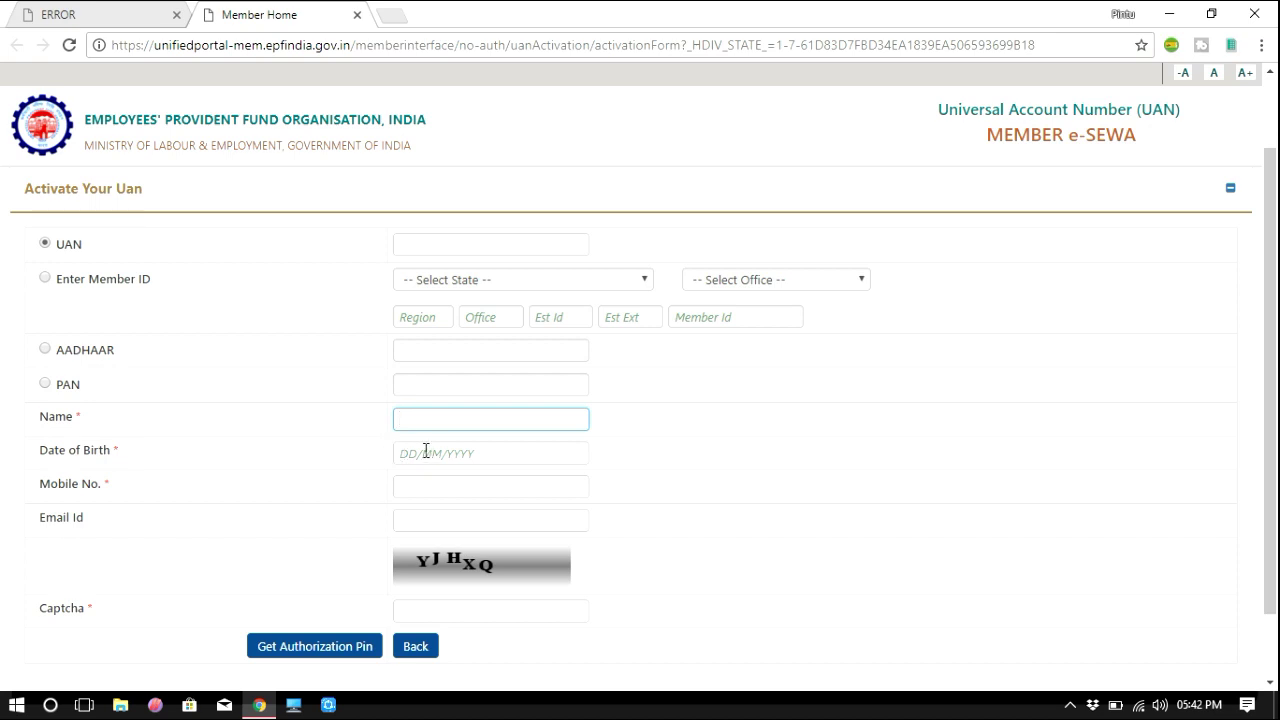
{"action": "left_click", "coordinate": [491, 460]}
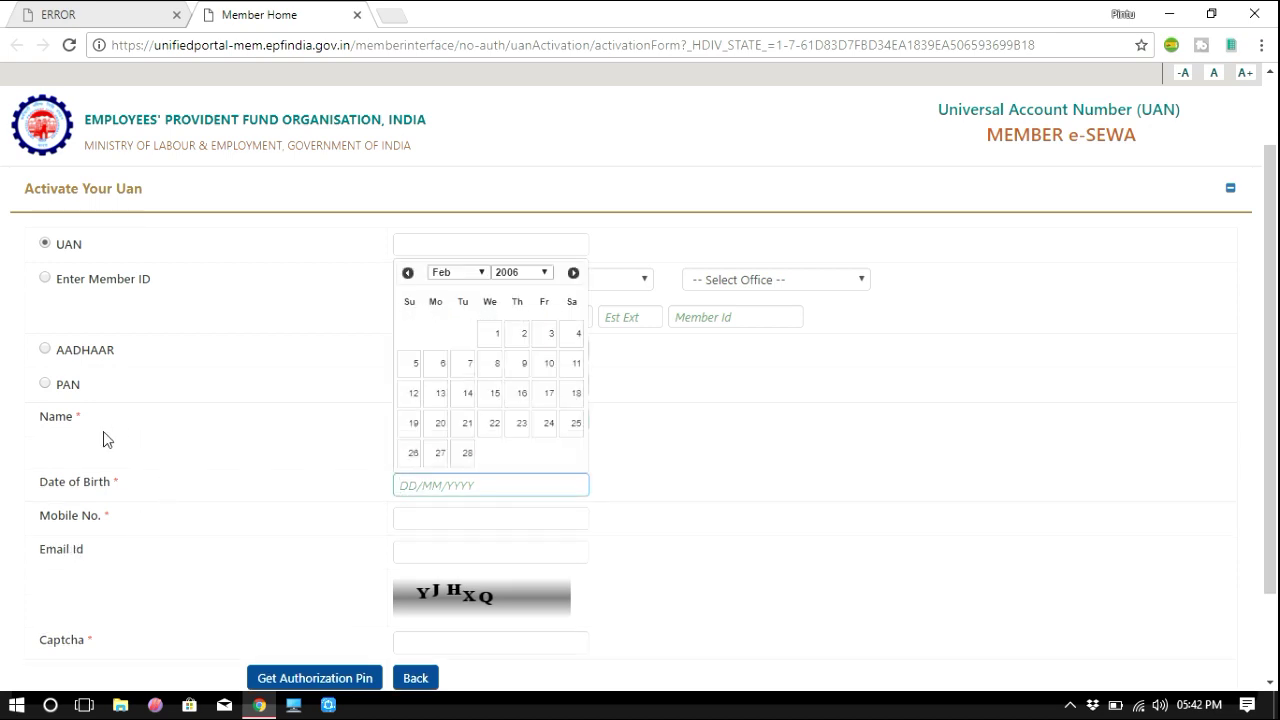
{"action": "left_click", "coordinate": [411, 517]}
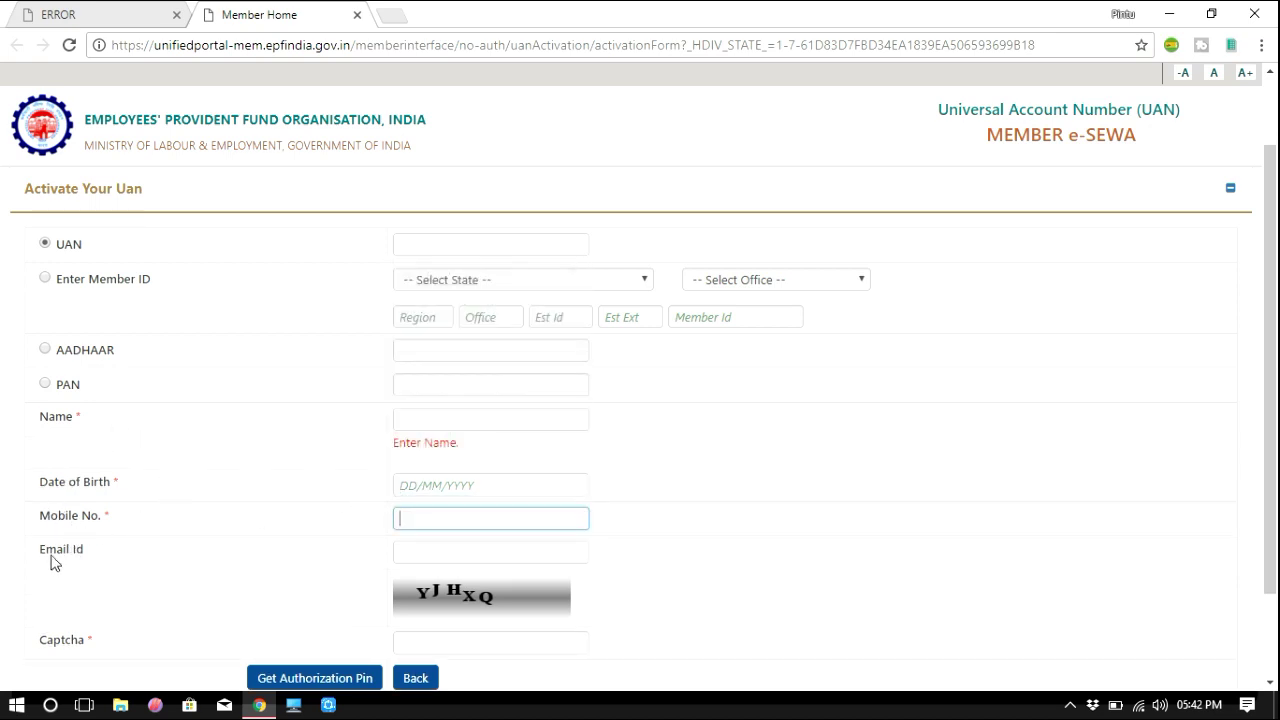
{"action": "left_click", "coordinate": [418, 557]}
{"action": "scroll", "coordinate": [540, 529], "scroll_direction": "down", "scroll_amount": 1}
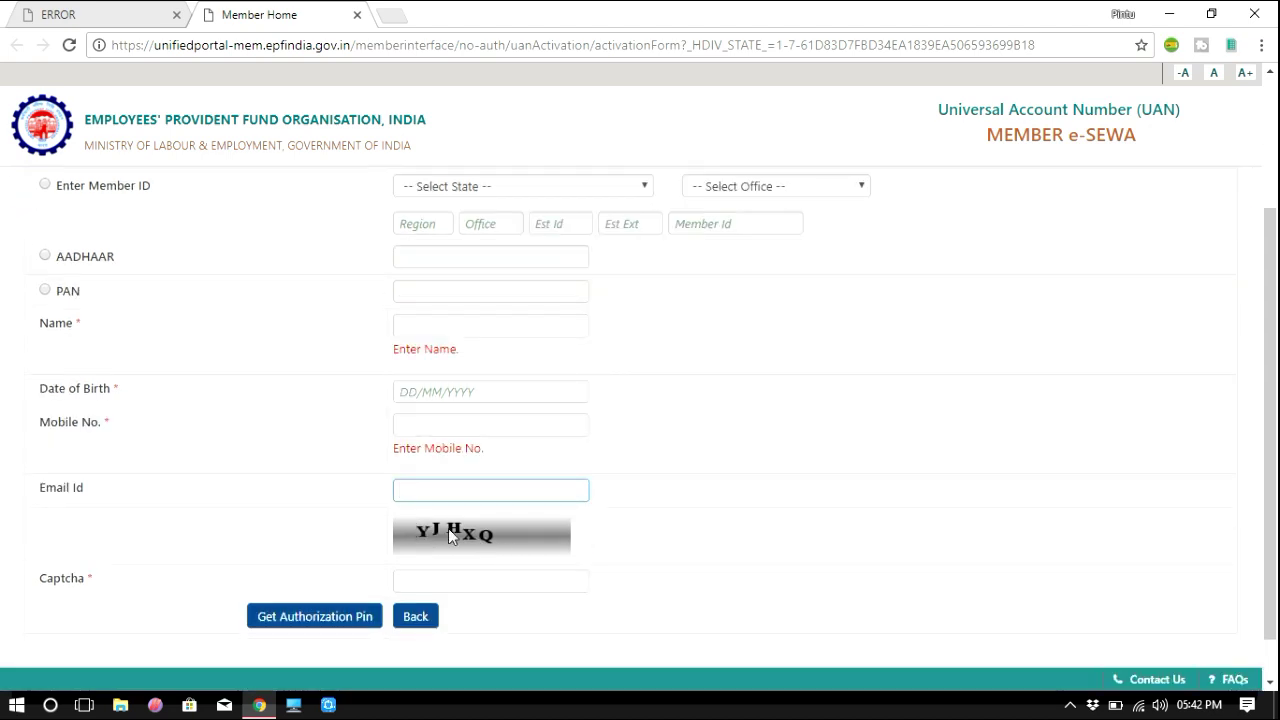
{"action": "left_click", "coordinate": [445, 580]}
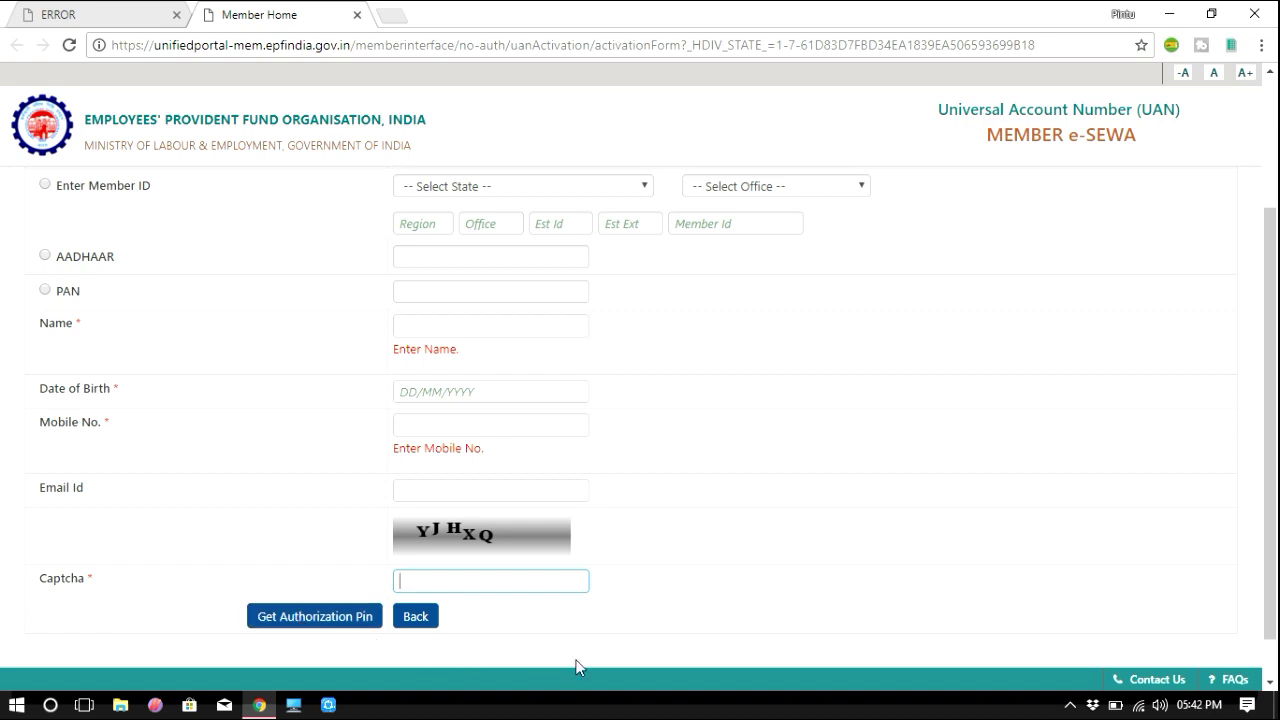
{"action": "scroll", "coordinate": [400, 386], "scroll_direction": "up", "scroll_amount": 2}
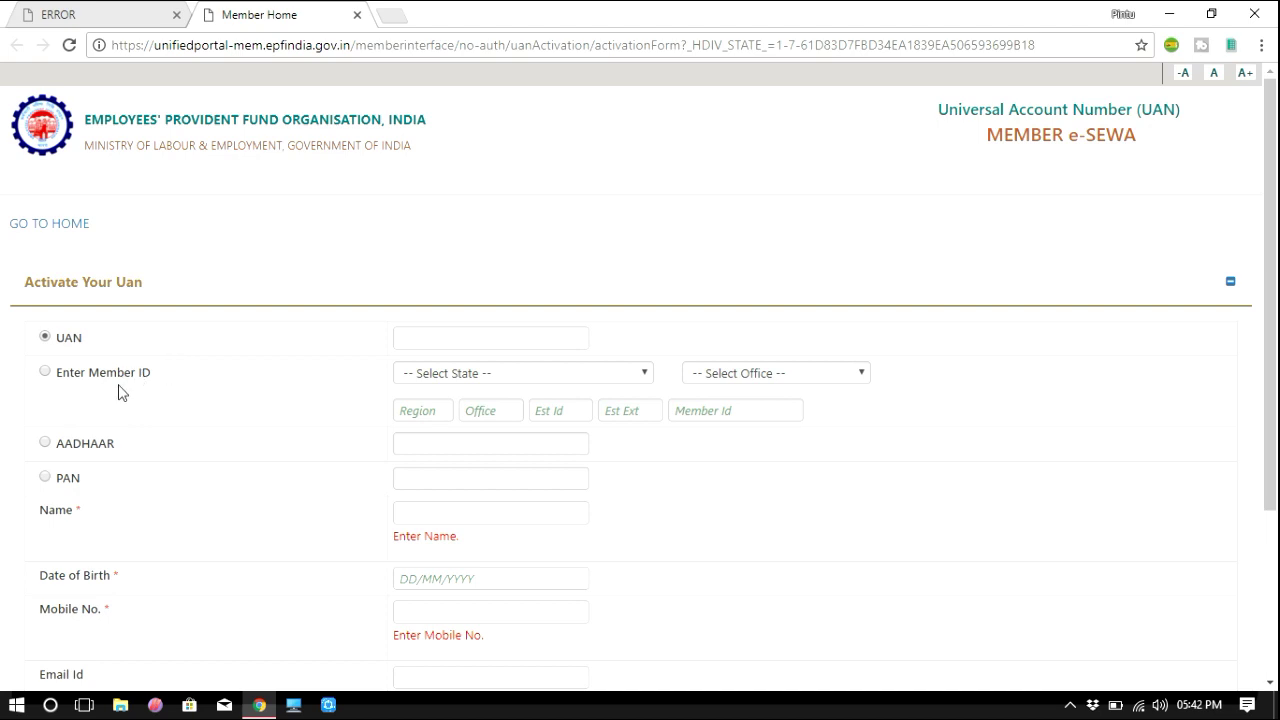
Try the Member ID identifier option and look over the name field below.
{"action": "left_click", "coordinate": [45, 371]}
{"action": "scroll", "coordinate": [434, 412], "scroll_direction": "down", "scroll_amount": 1}
{"action": "left_click", "coordinate": [437, 419]}
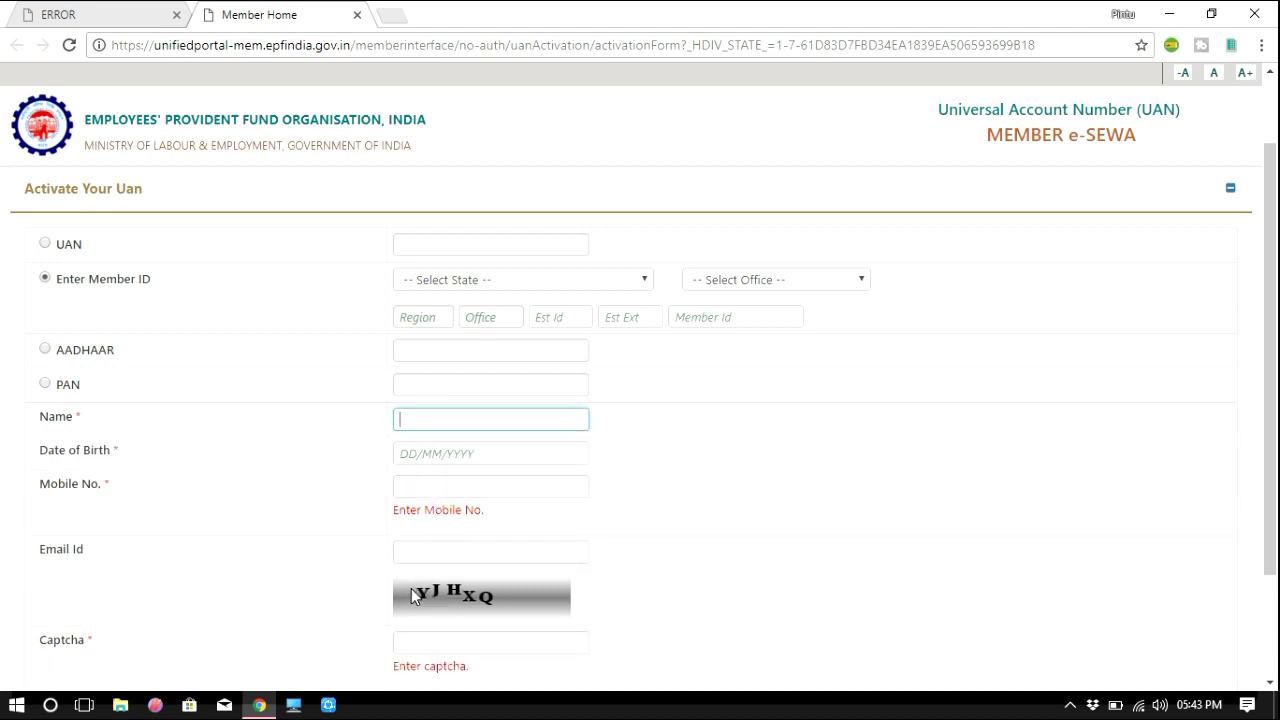
{"action": "scroll", "coordinate": [524, 602], "scroll_direction": "down", "scroll_amount": 1}
{"action": "scroll", "coordinate": [524, 602], "scroll_direction": "down", "scroll_amount": 2}
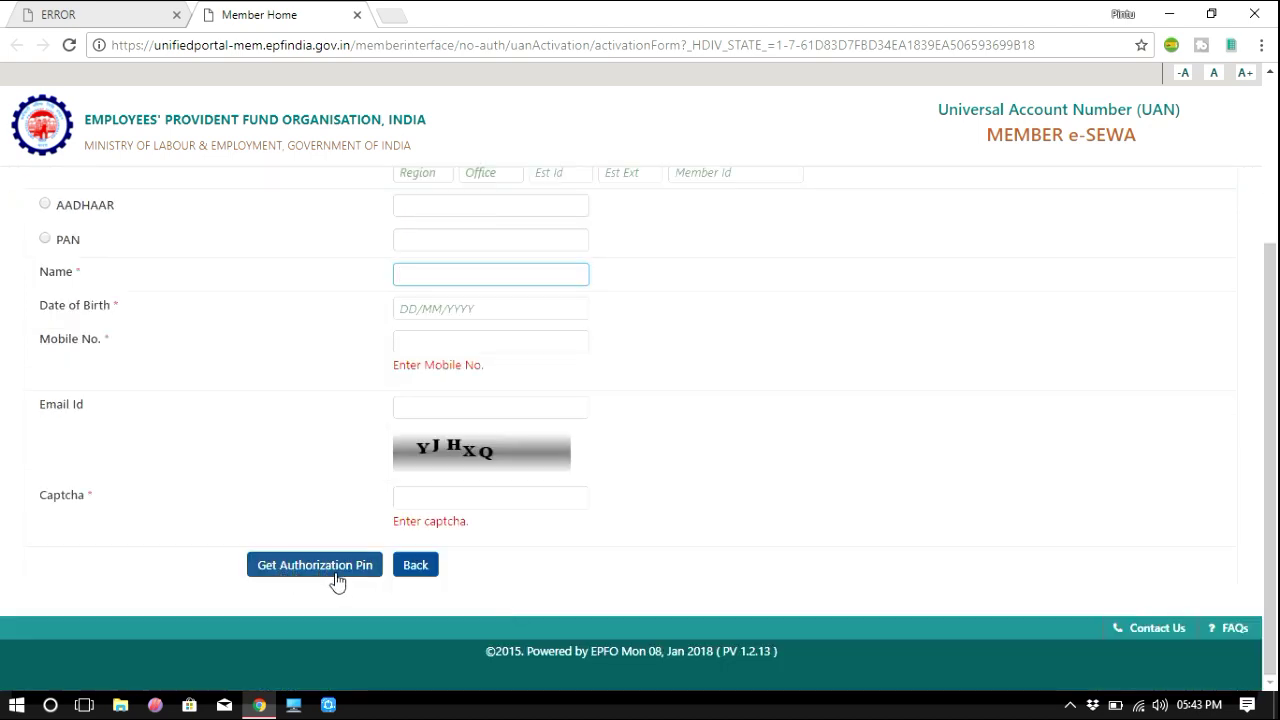
{"action": "scroll", "coordinate": [486, 486], "scroll_direction": "up", "scroll_amount": 2}
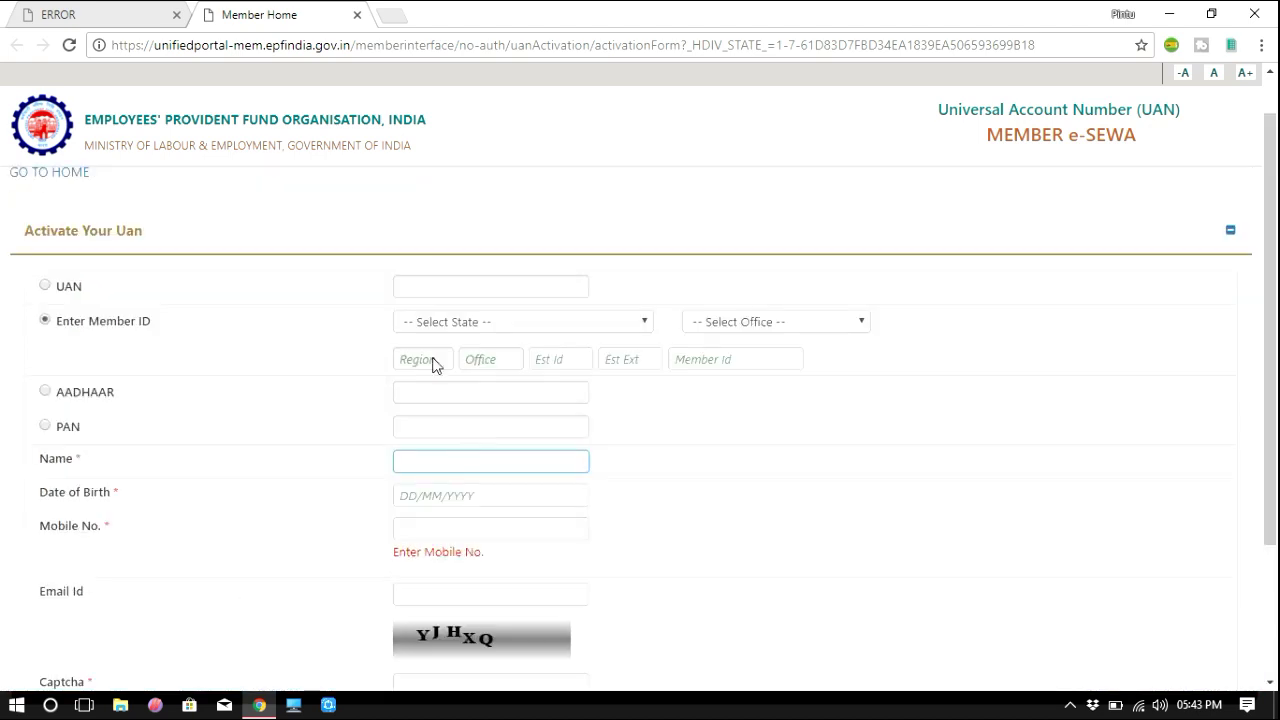
Try the AADHAAR option, then settle on Member ID as the identifier.
{"action": "left_click", "coordinate": [45, 392]}
{"action": "left_click", "coordinate": [447, 394]}
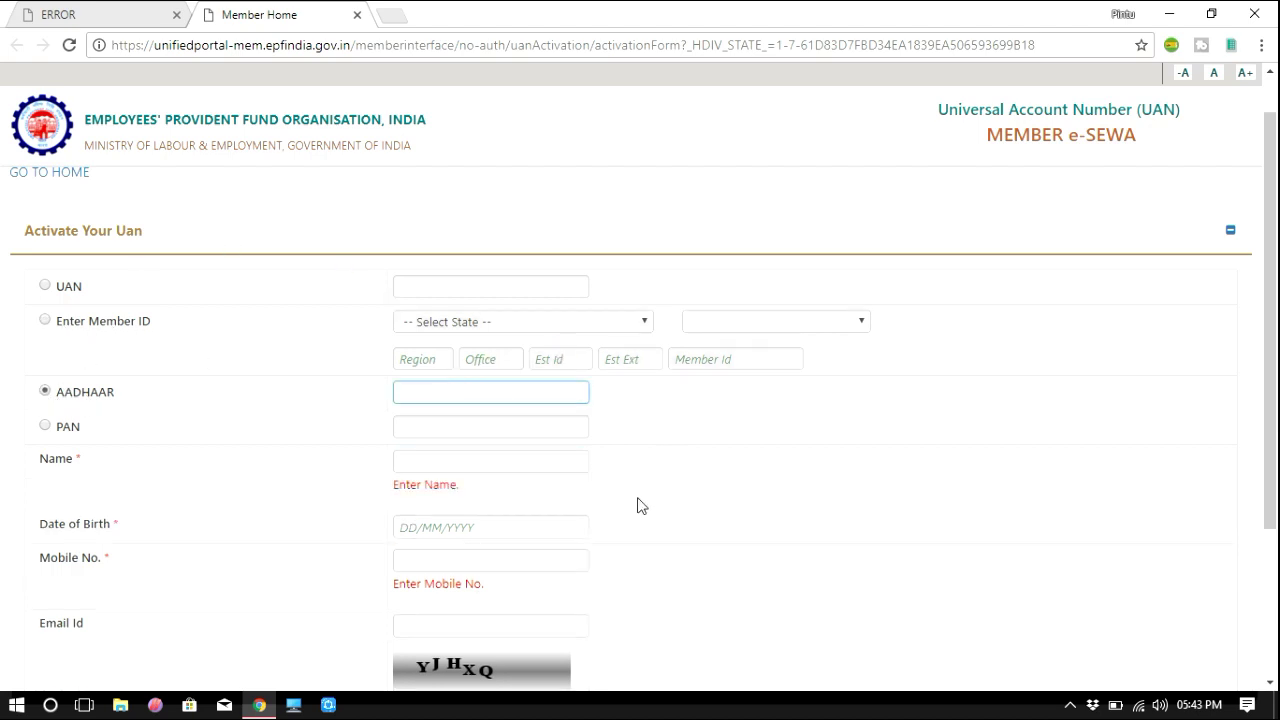
{"action": "scroll", "coordinate": [637, 506], "scroll_direction": "down", "scroll_amount": 1}
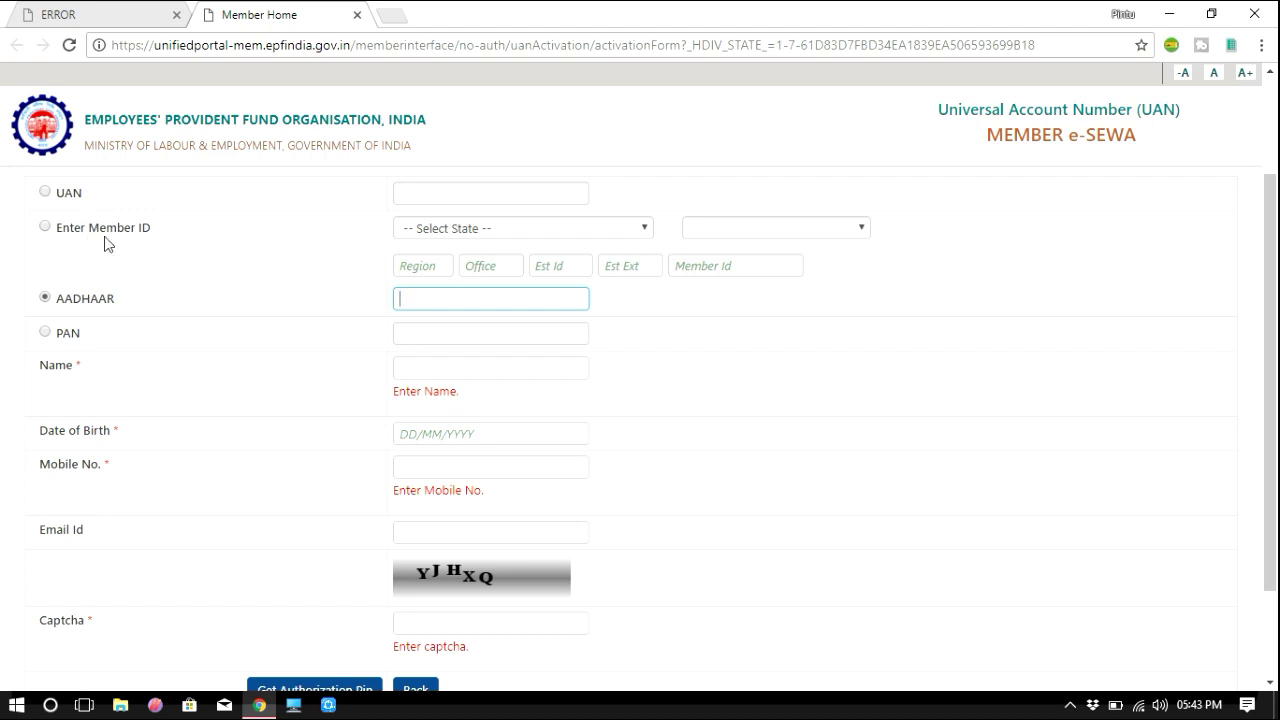
{"action": "left_click", "coordinate": [47, 334]}
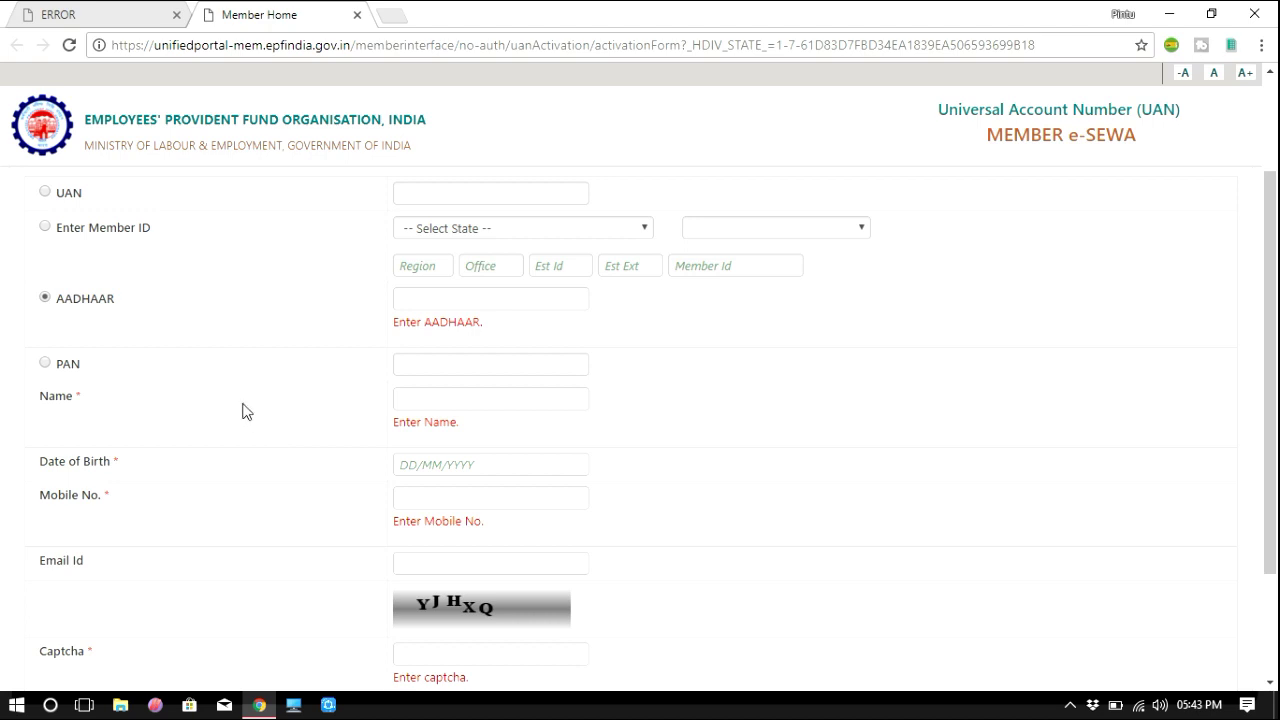
{"action": "left_click", "coordinate": [45, 227]}
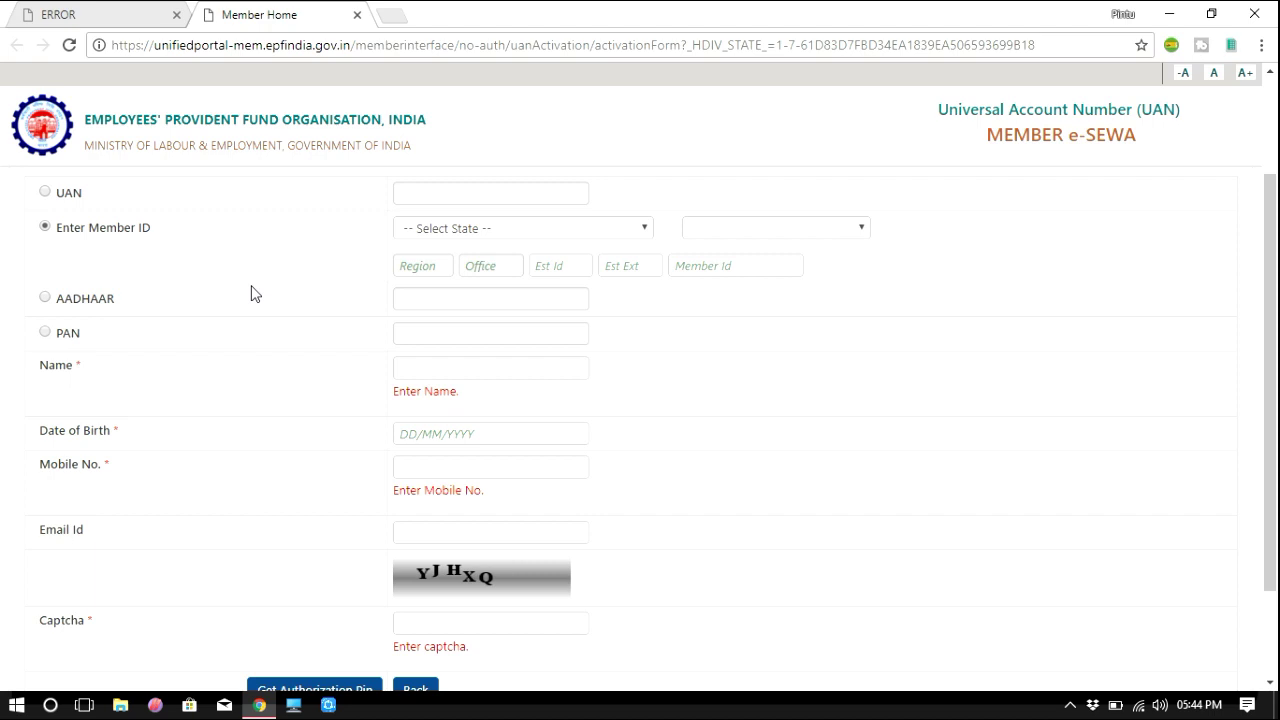
Set the Member ID state to HARYANA and office to GURGAON, auto-filling GN and GGN.
{"action": "left_click", "coordinate": [490, 230]}
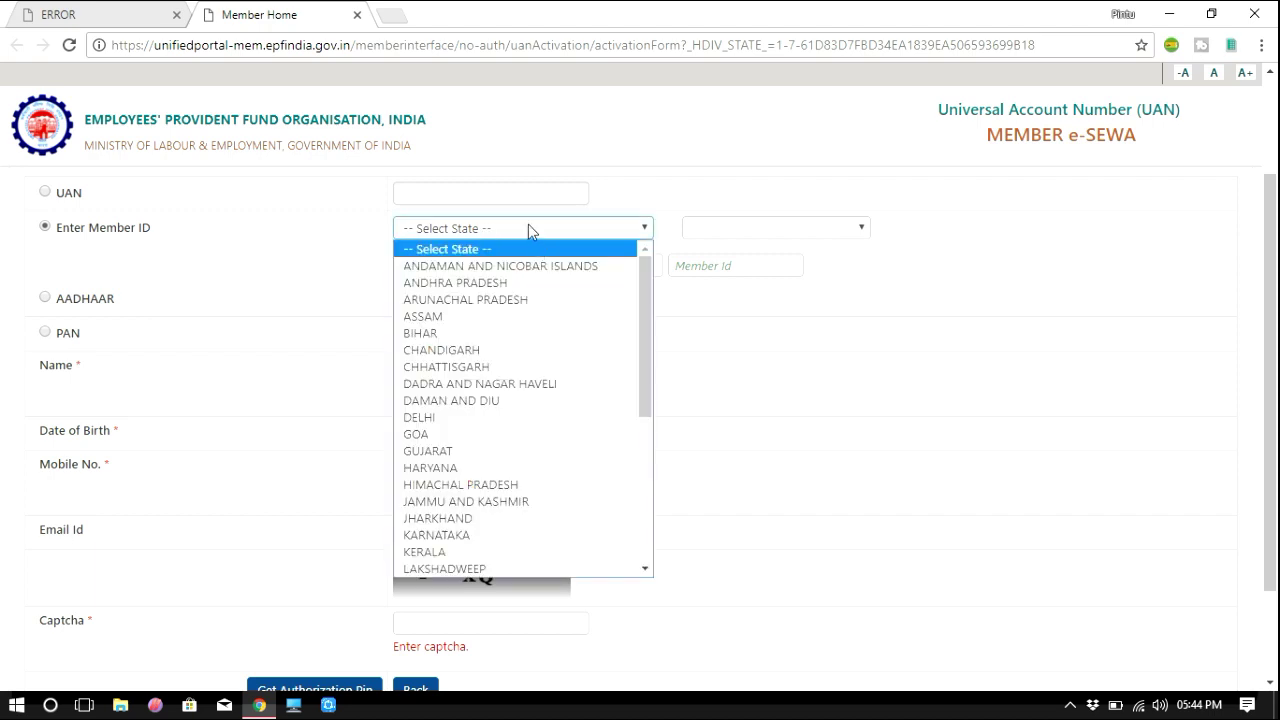
{"action": "key", "text": "h"}
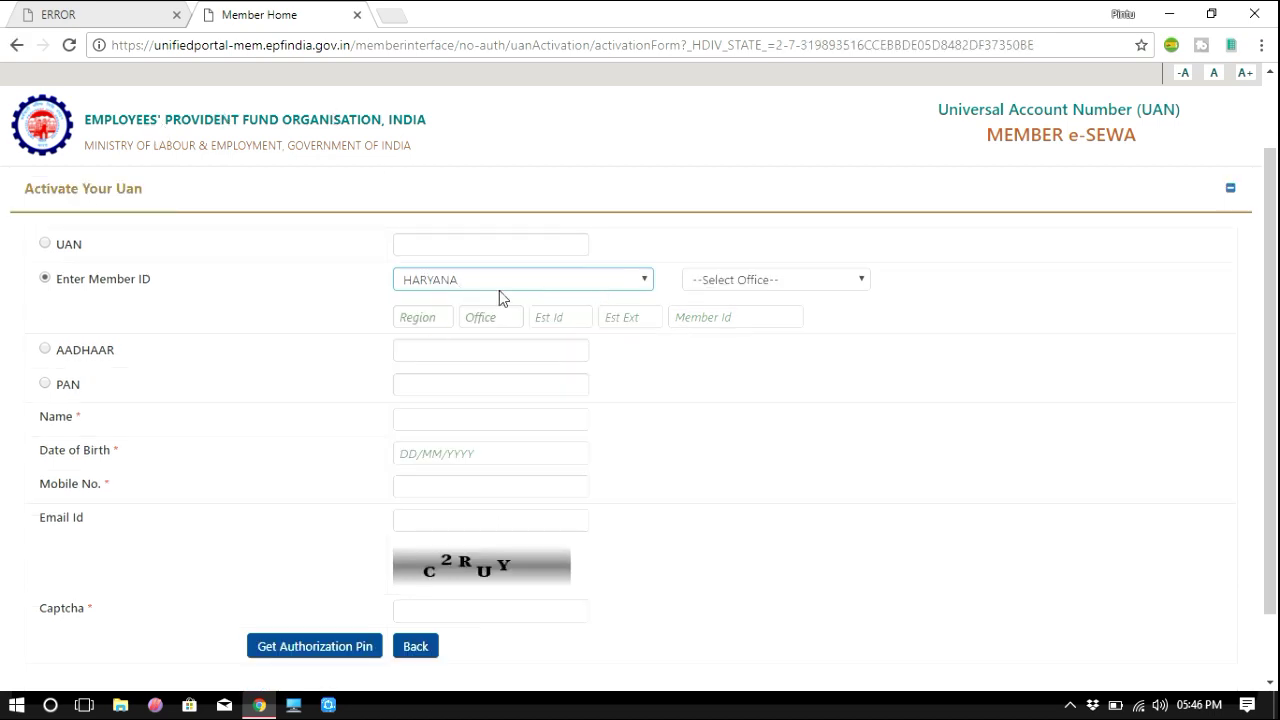
{"action": "left_click", "coordinate": [863, 284]}
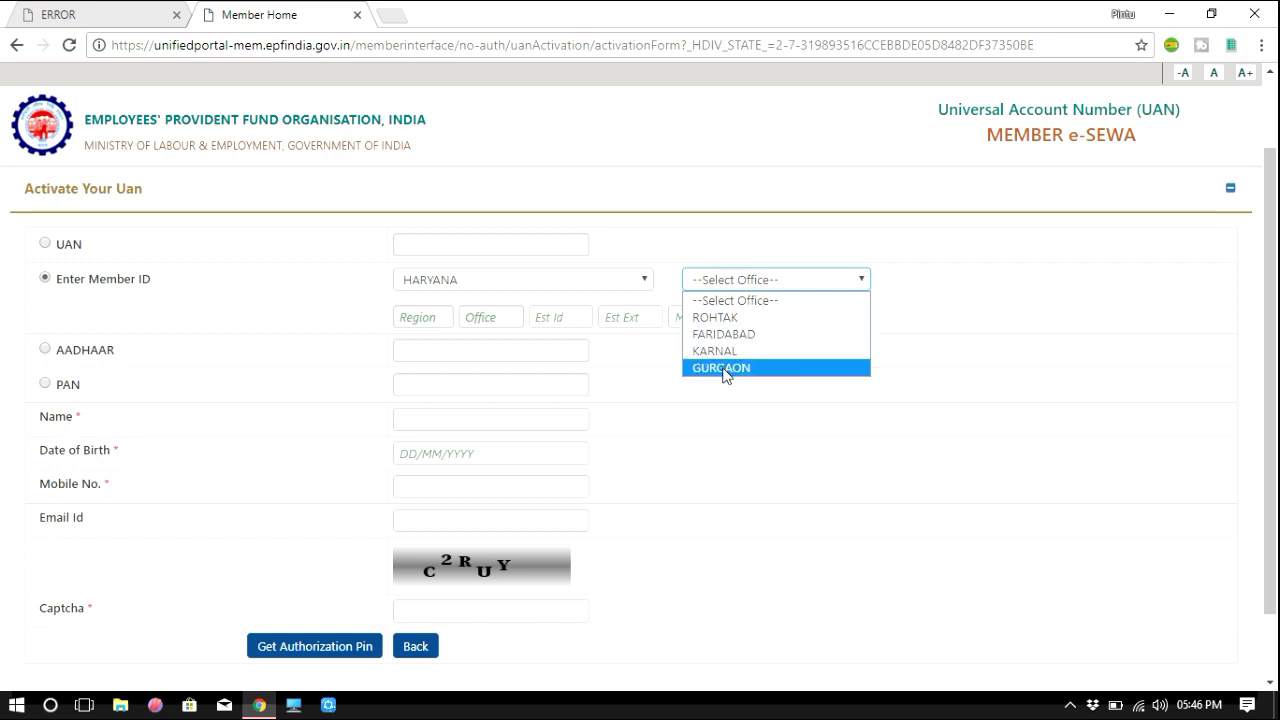
{"action": "left_click", "coordinate": [724, 369]}
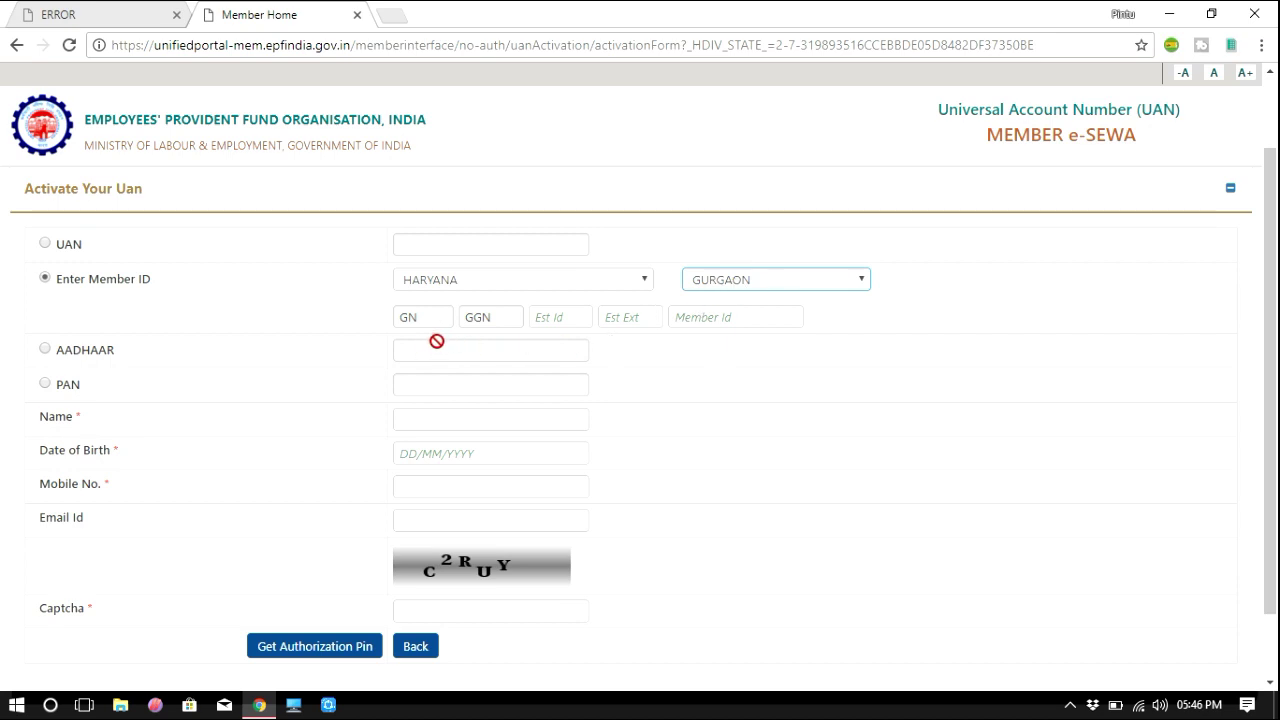
{"action": "left_click_drag", "start_coordinate": [423, 316], "coordinate": [398, 318]}
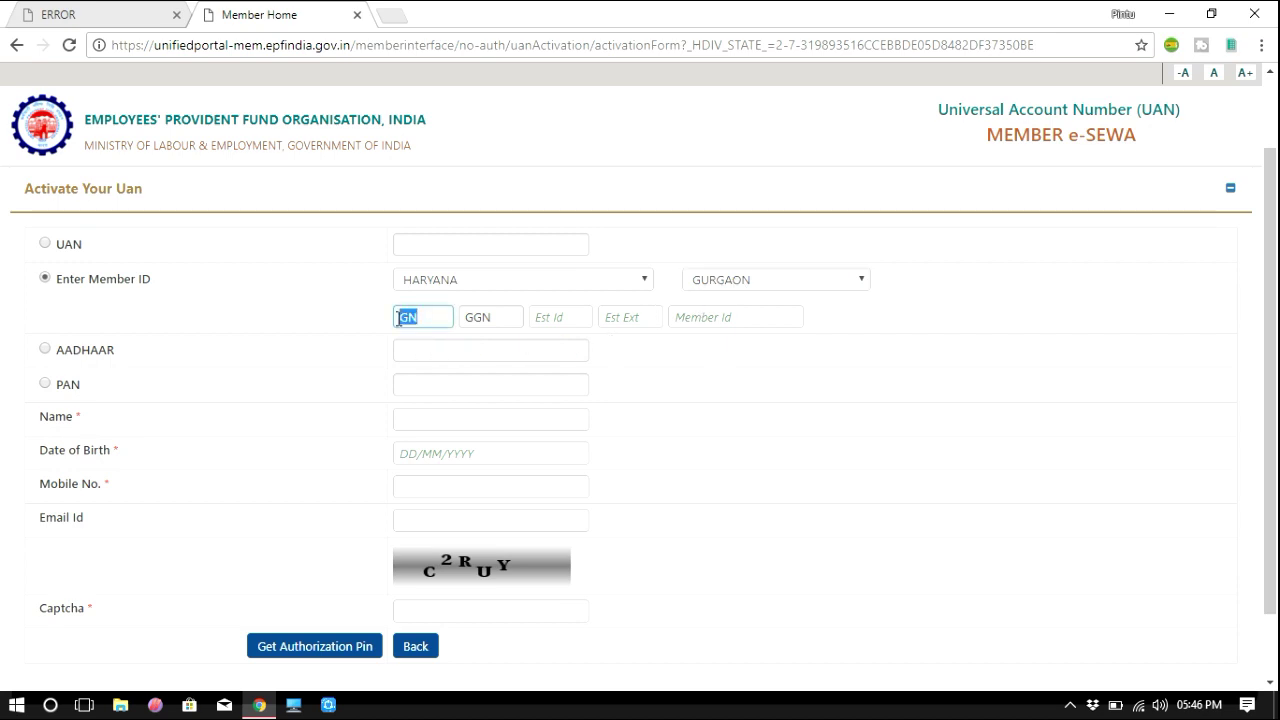
{"action": "left_click", "coordinate": [427, 317]}
Enter the establishment ID and the member number into the Member ID fields.
{"action": "left_click", "coordinate": [560, 316]}
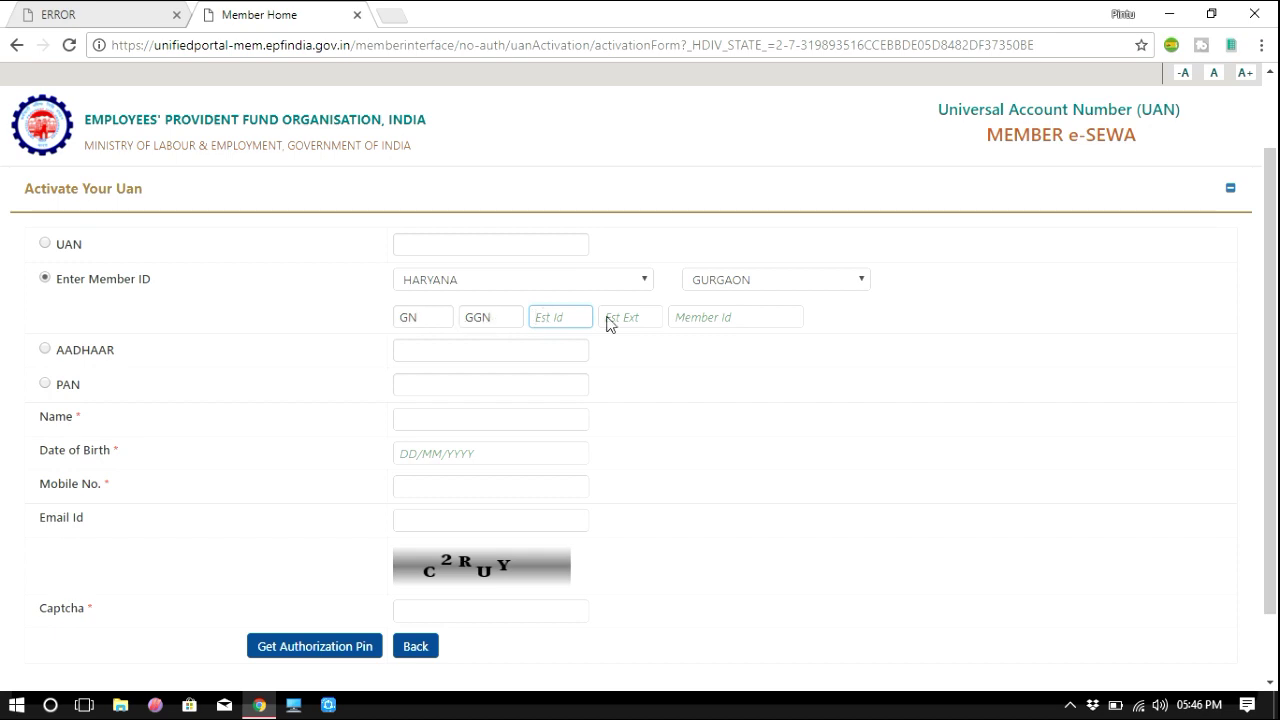
{"action": "key", "text": "Tab"}
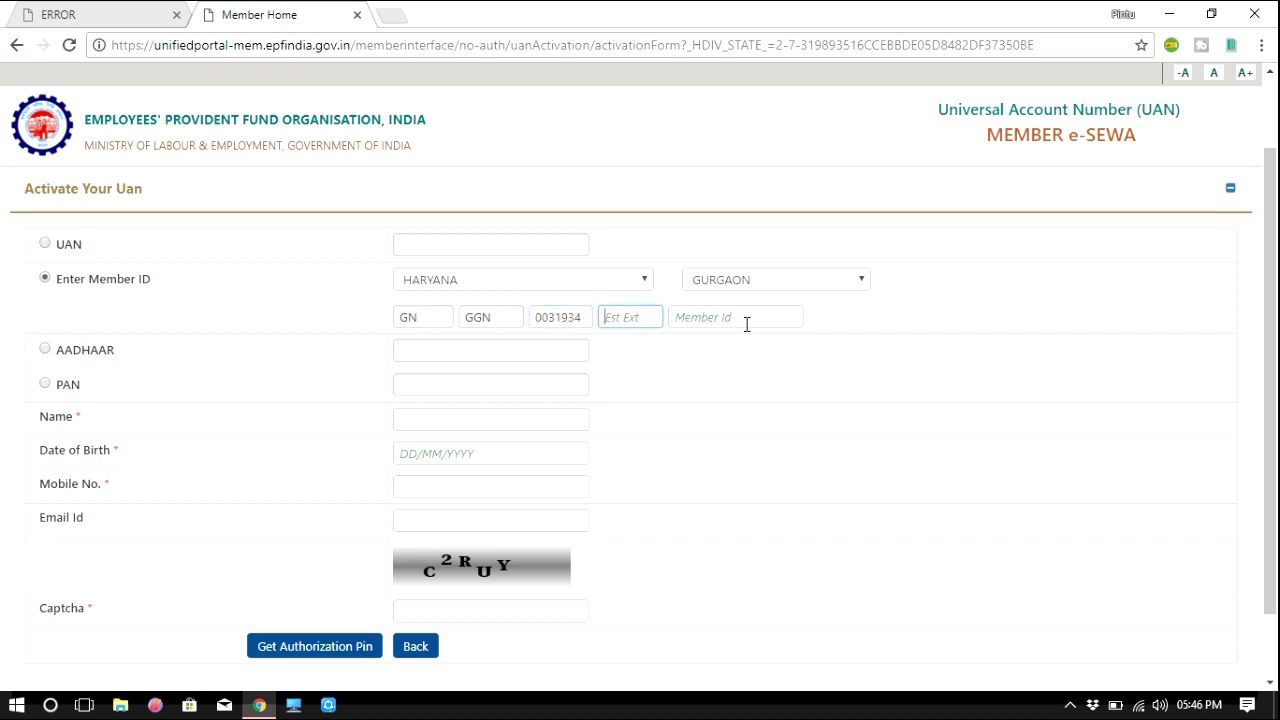
{"action": "left_click", "coordinate": [746, 318]}
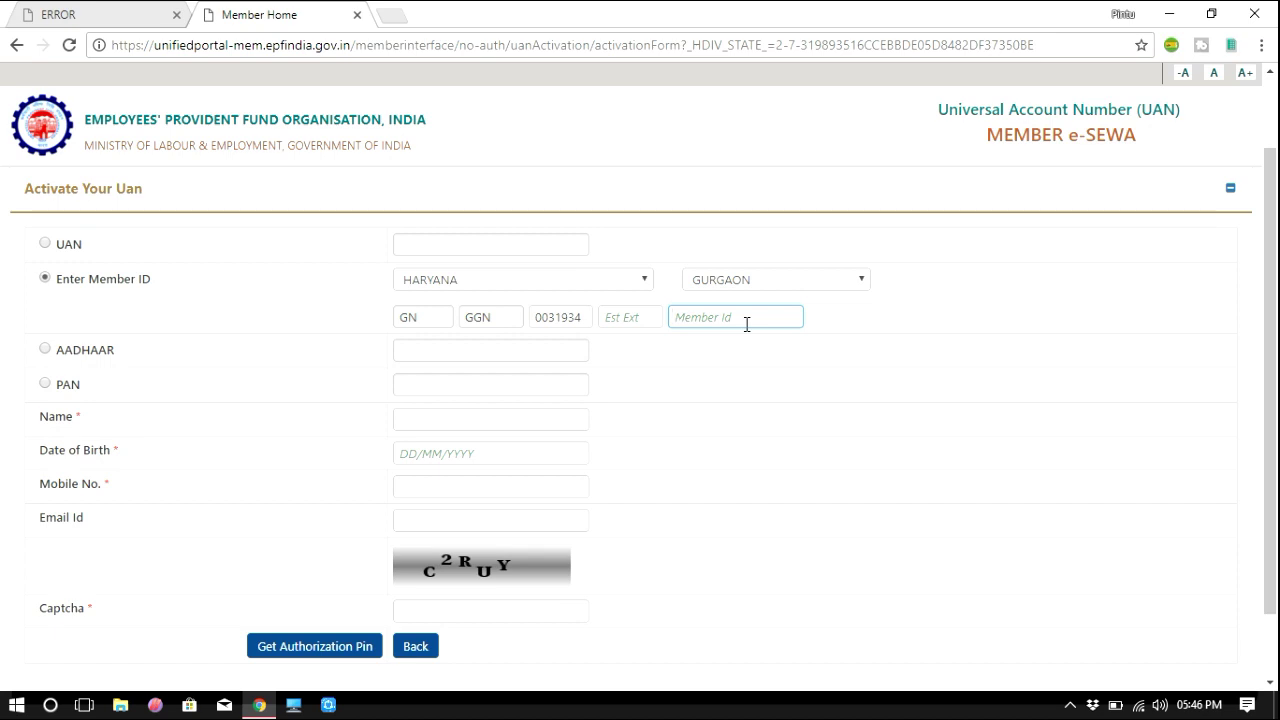
{"action": "key", "text": "Tab"}
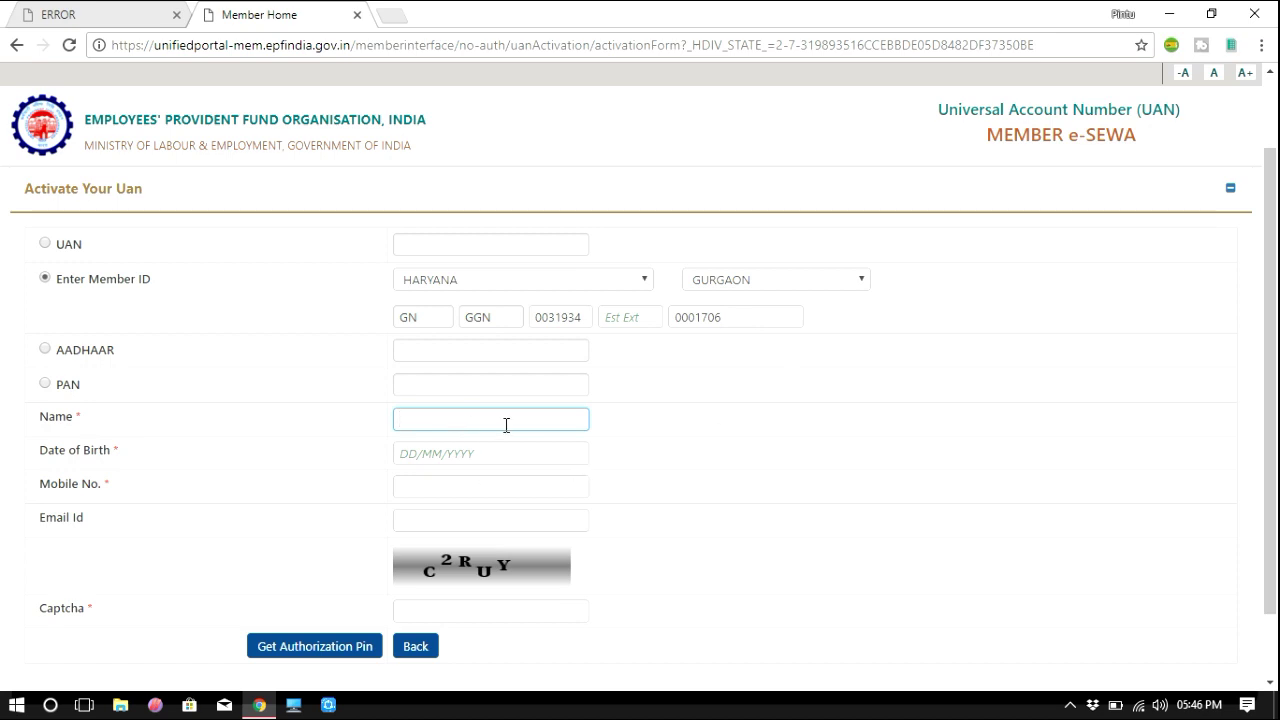
{"action": "key", "text": "Tab"}
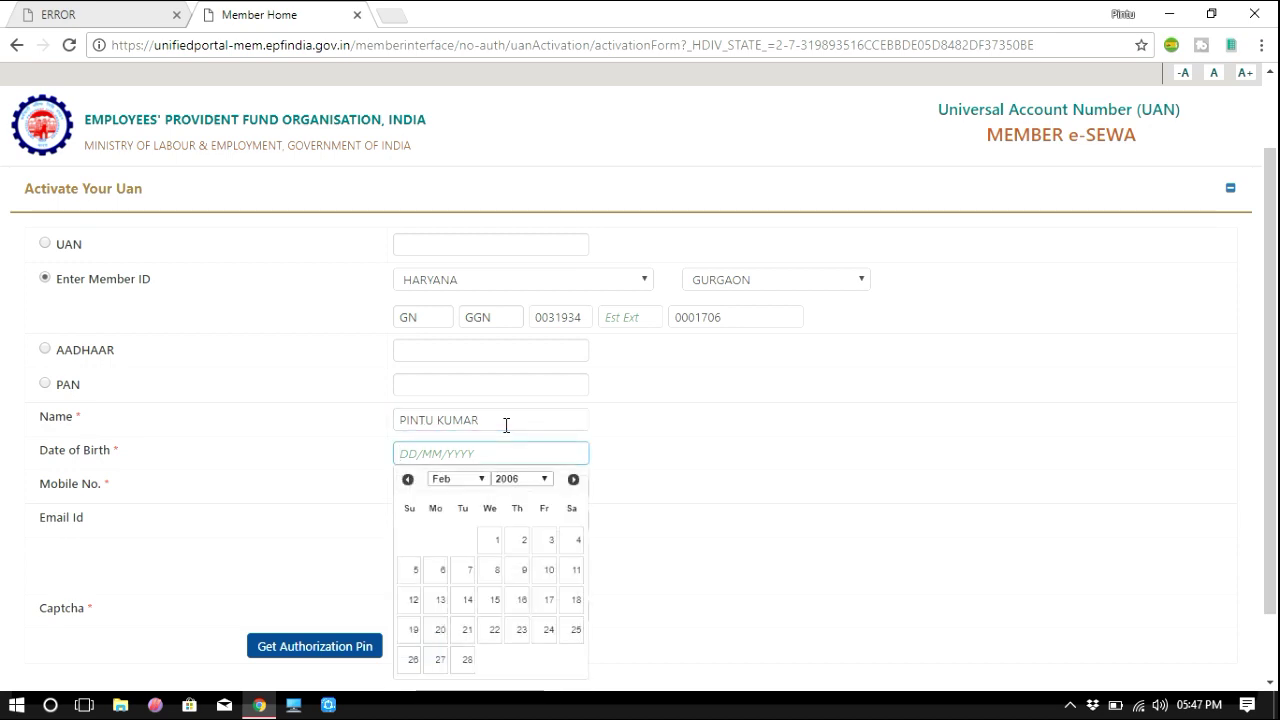
{"action": "left_click", "coordinate": [477, 479]}
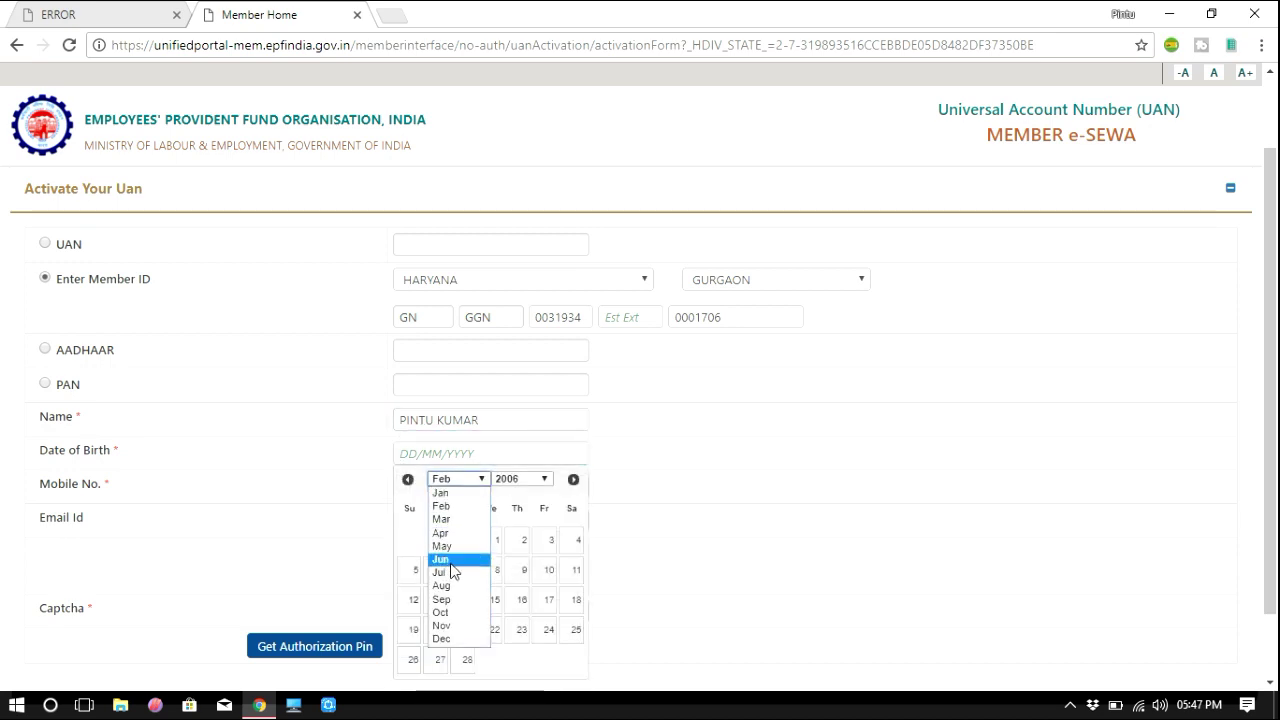
{"action": "left_click", "coordinate": [448, 588]}
{"action": "left_click", "coordinate": [527, 479]}
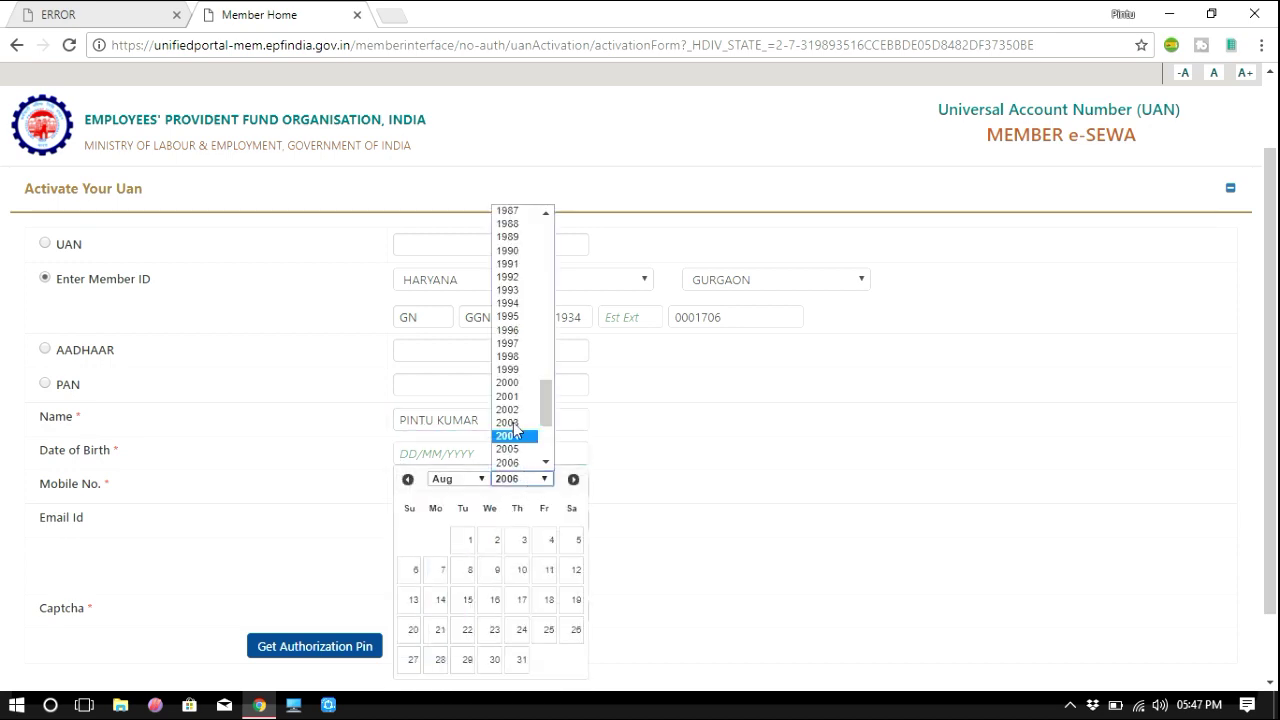
{"action": "left_click", "coordinate": [518, 263]}
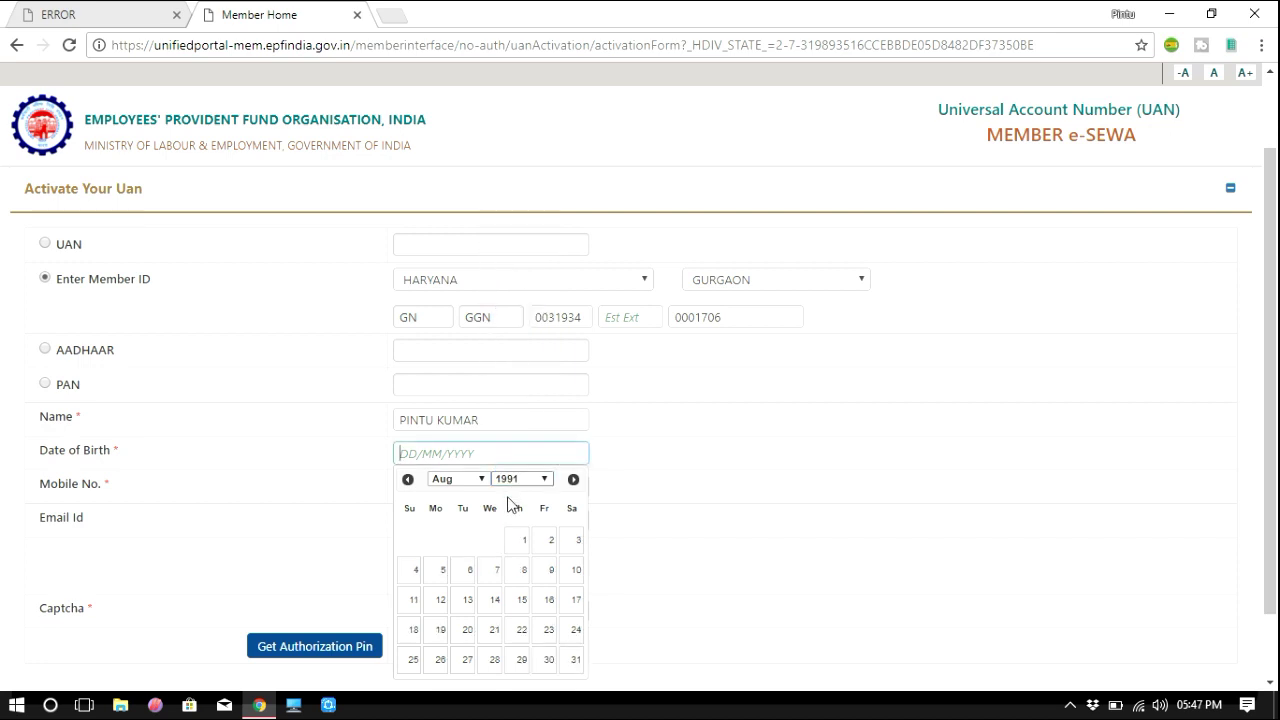
{"action": "left_click", "coordinate": [538, 600]}
{"action": "left_click", "coordinate": [414, 488]}
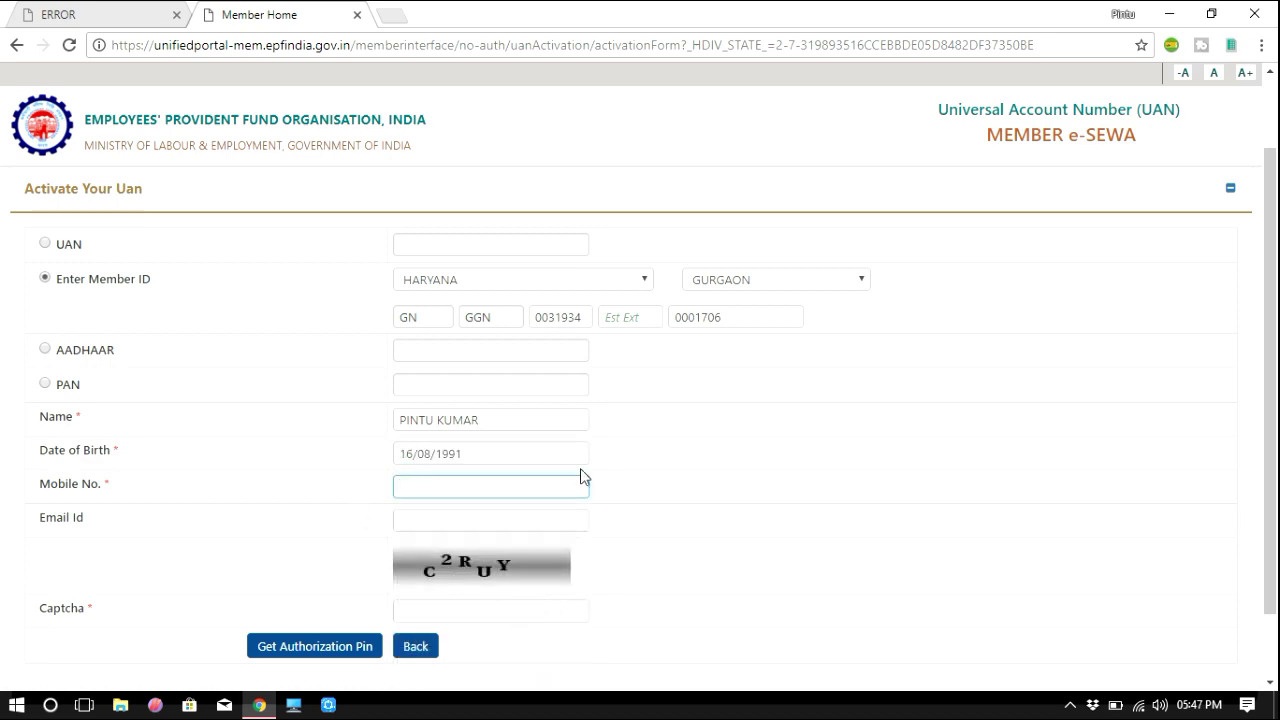
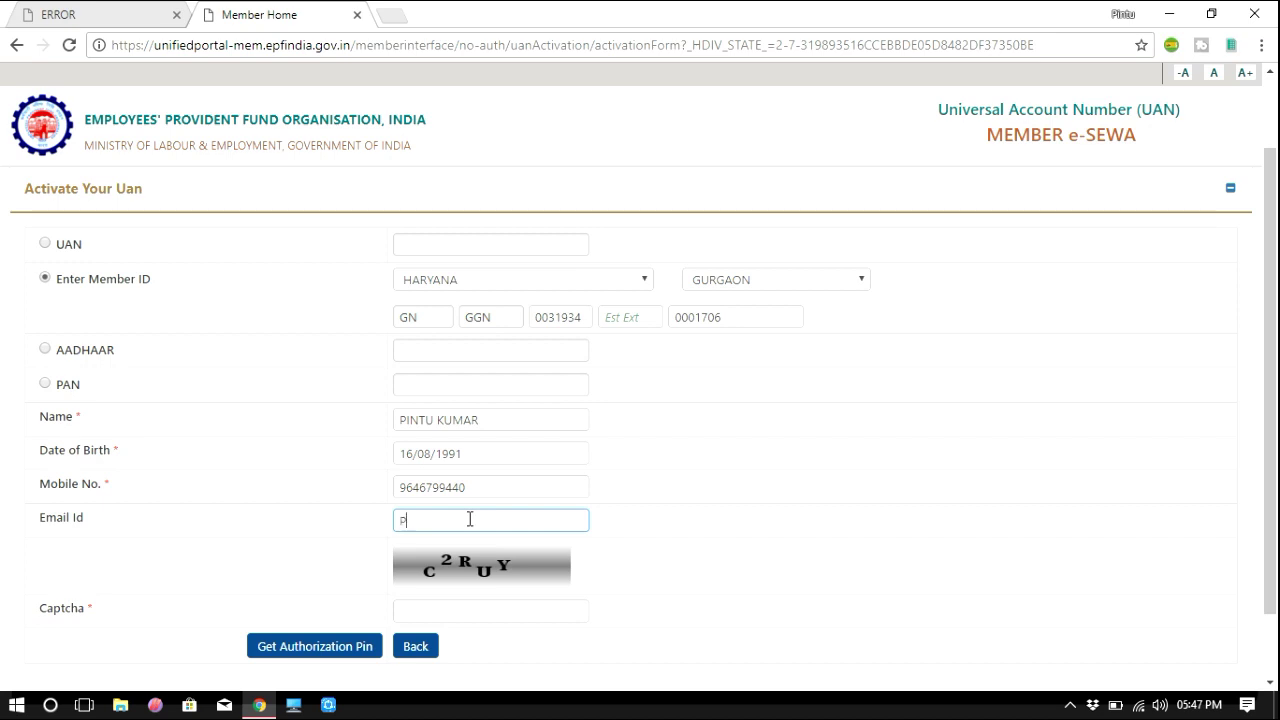
Fill in the member's mobile number, e-mail address and the displayed captcha.
{"action": "left_click", "coordinate": [421, 607]}
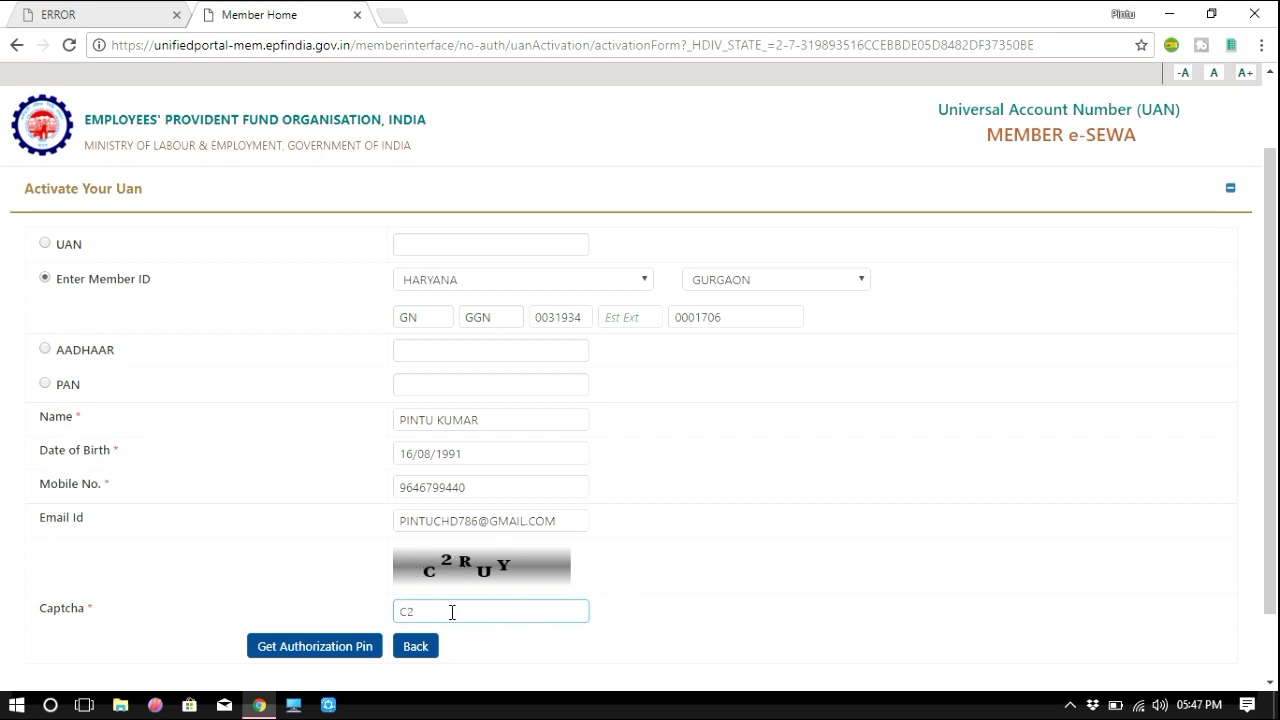
{"action": "type", "text": "Y"}
Add extension 000 after the submission error and request the authorization PIN again.
{"action": "left_click", "coordinate": [345, 649]}
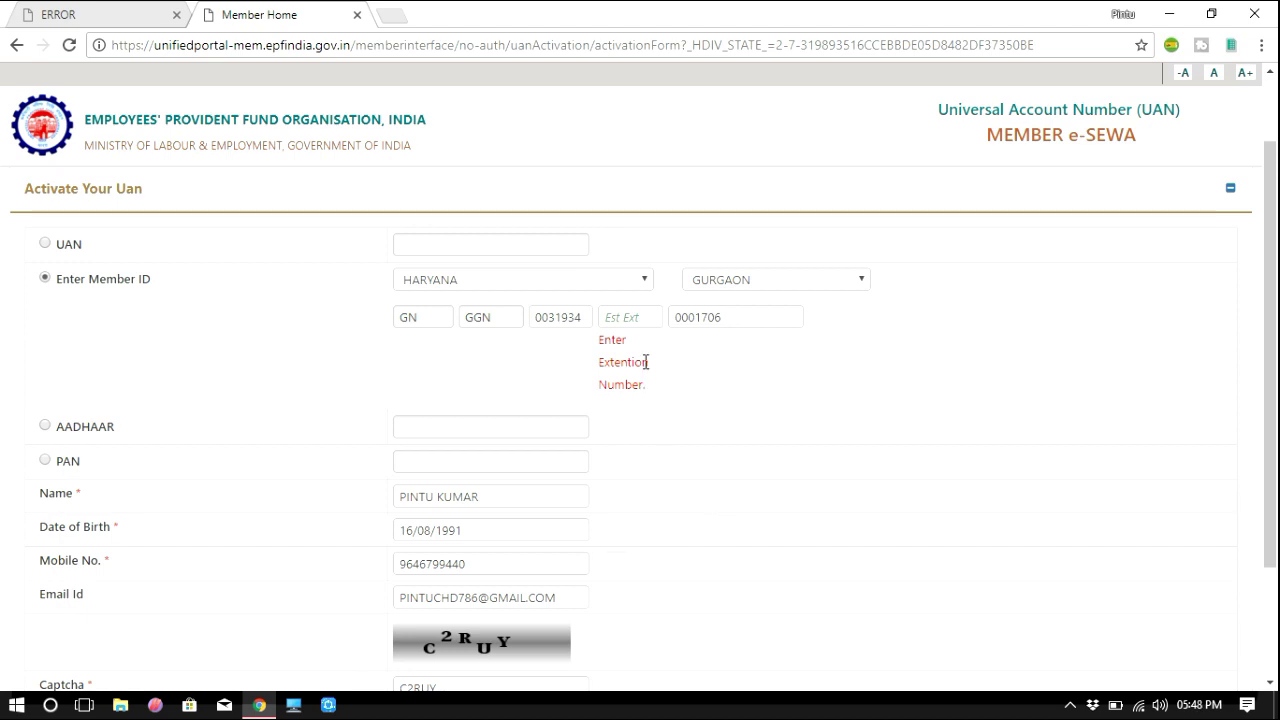
{"action": "scroll", "coordinate": [650, 415], "scroll_direction": "down", "scroll_amount": 1}
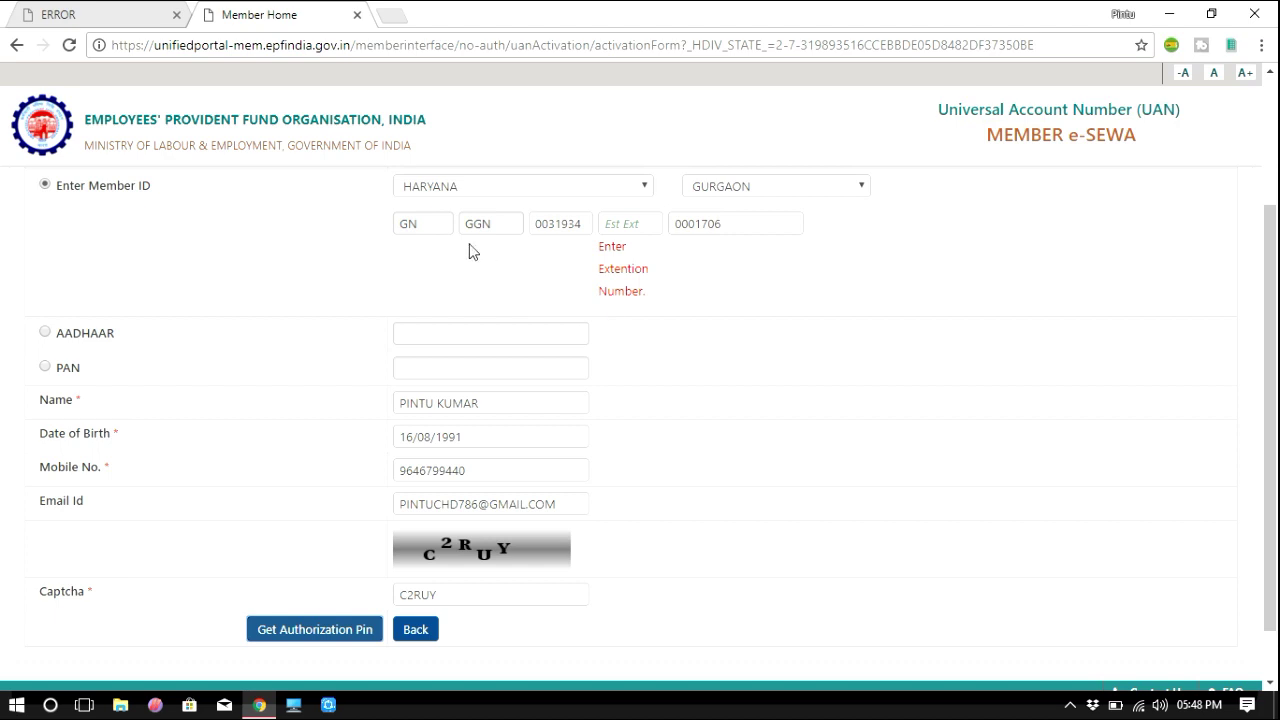
{"action": "left_click", "coordinate": [630, 224]}
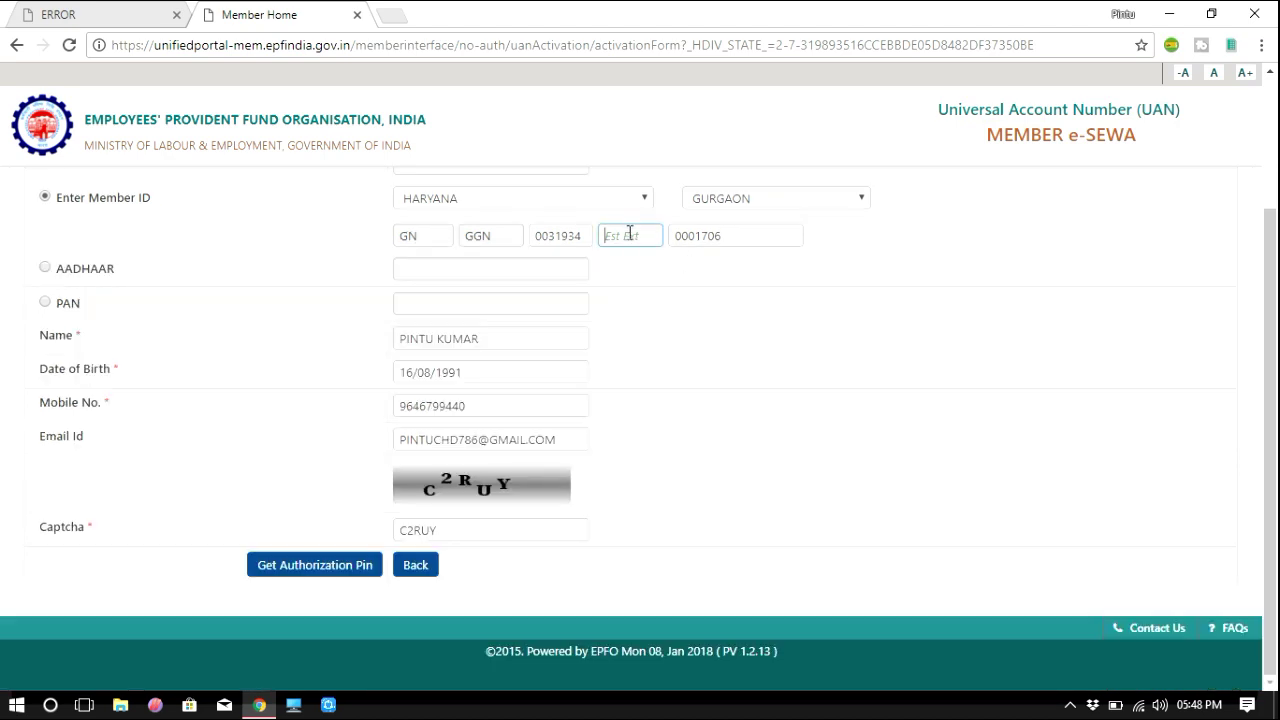
{"action": "type", "text": "000"}
{"action": "left_click", "coordinate": [310, 572]}
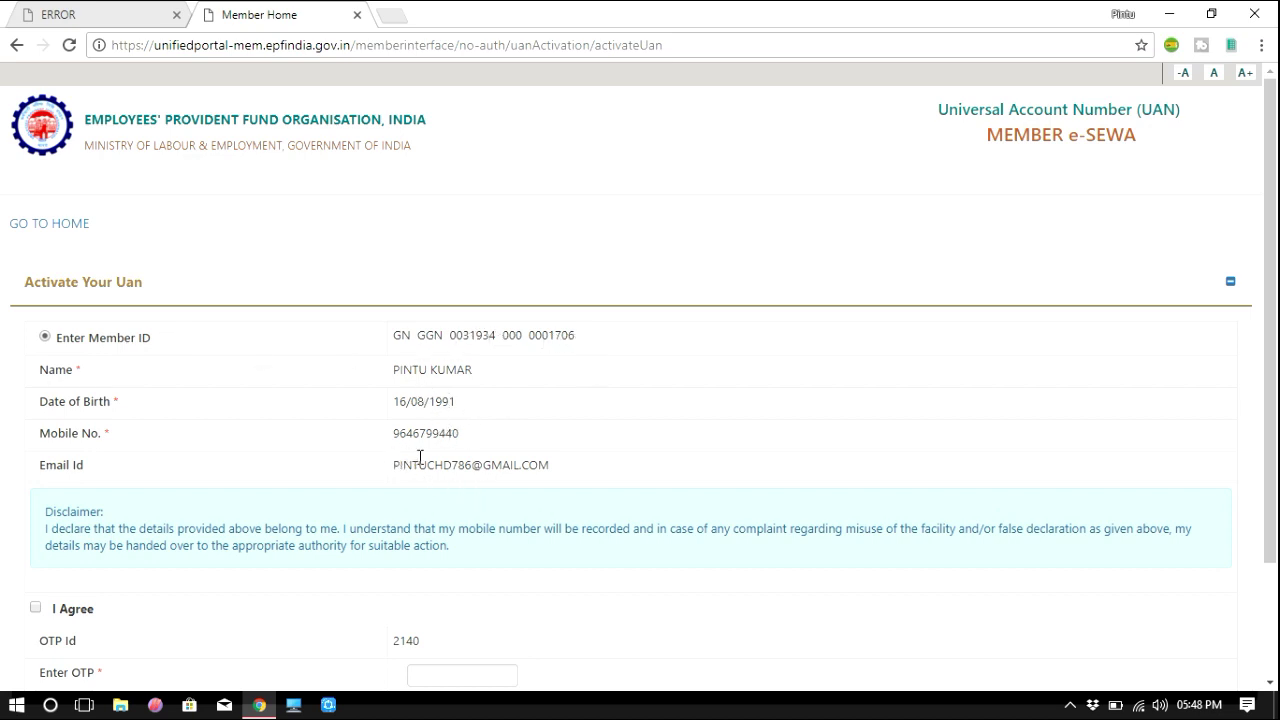
Agree to the disclaimer, enter the received OTP and submit Validate OTP and Activate UAN.
{"action": "scroll", "coordinate": [420, 457], "scroll_direction": "down", "scroll_amount": 2}
{"action": "left_click", "coordinate": [36, 463]}
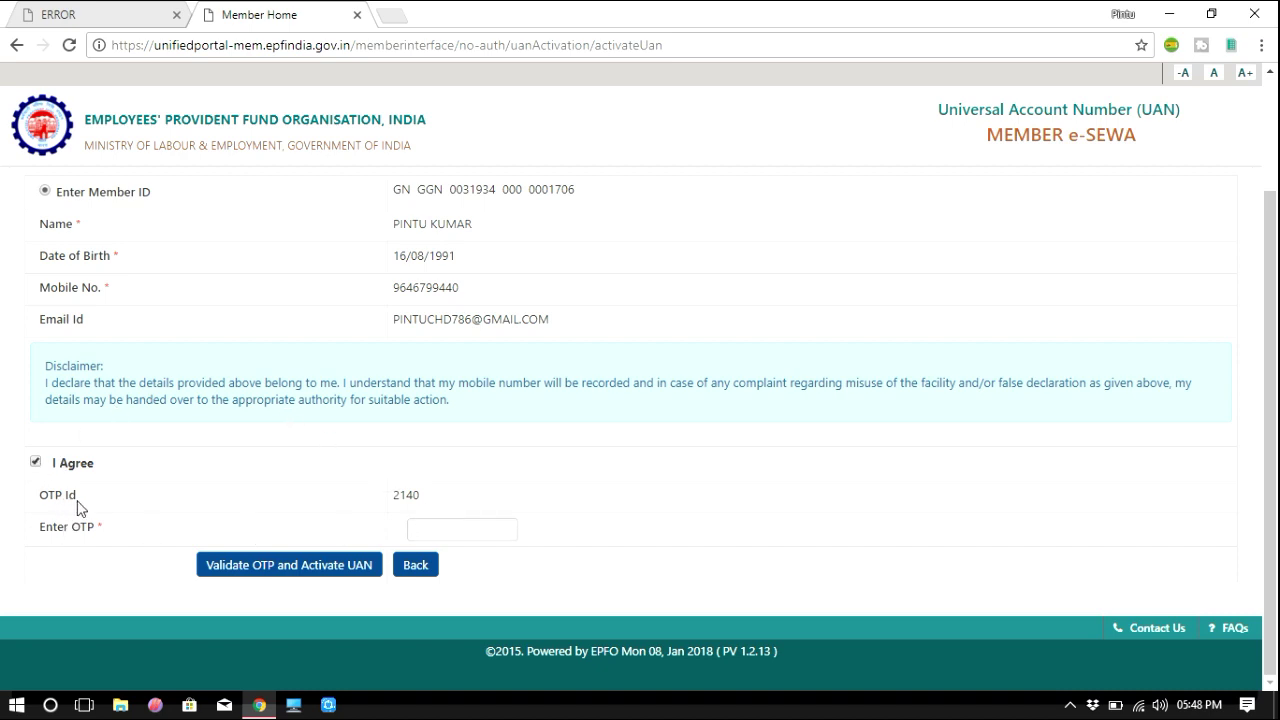
{"action": "left_click", "coordinate": [429, 529]}
{"action": "type", "text": "•"}
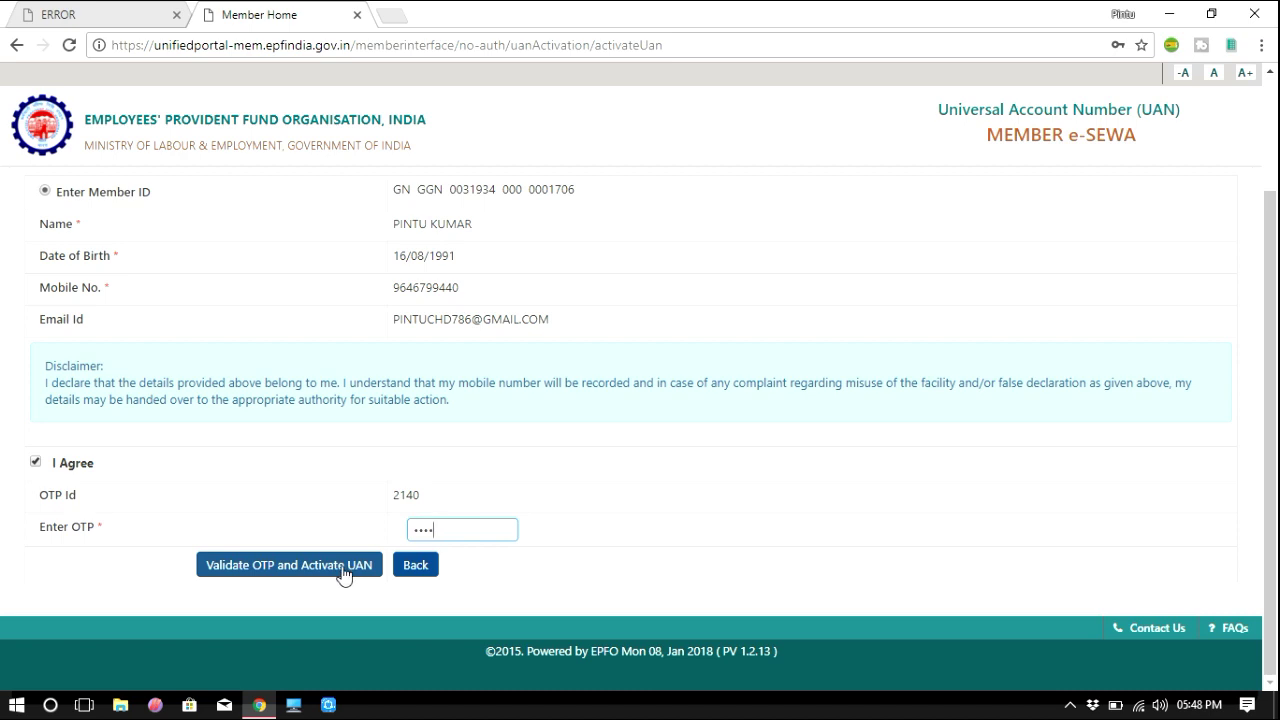
{"action": "left_click", "coordinate": [343, 574]}
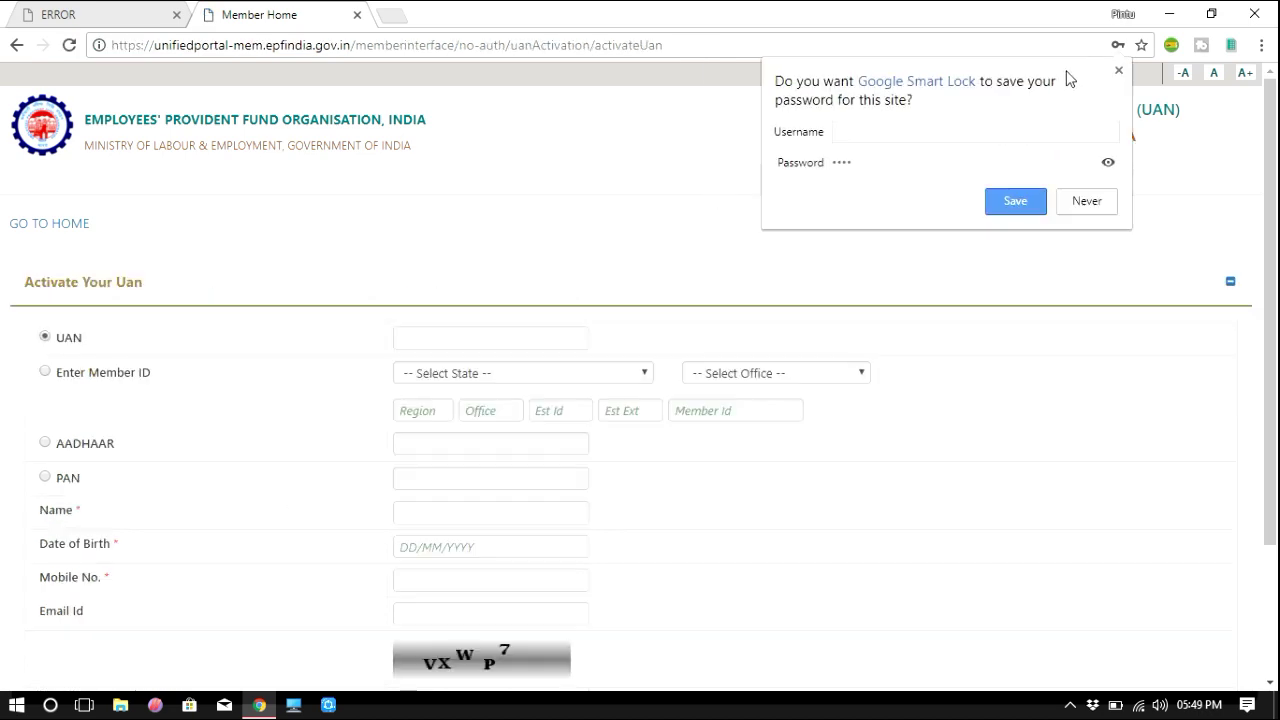
Dismiss the Google Smart Lock offer to save the password.
{"action": "left_click", "coordinate": [1120, 71]}
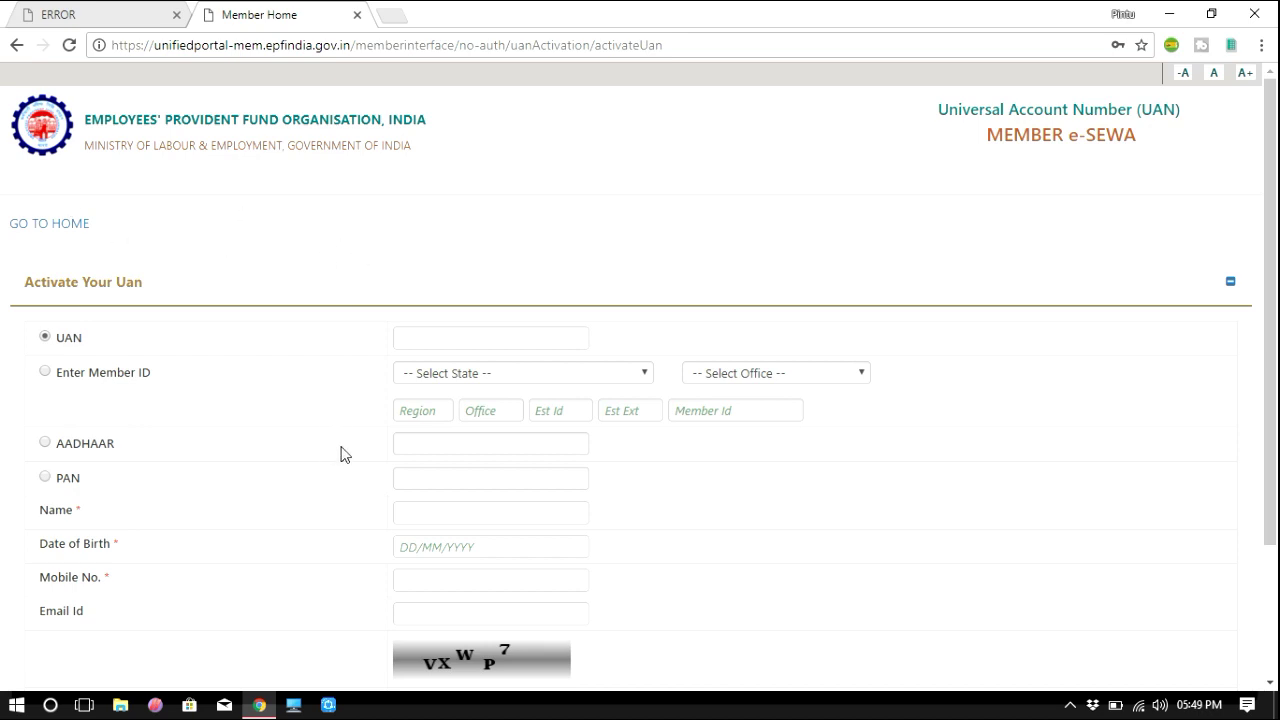
{"action": "scroll", "coordinate": [345, 445], "scroll_direction": "down", "scroll_amount": 3}
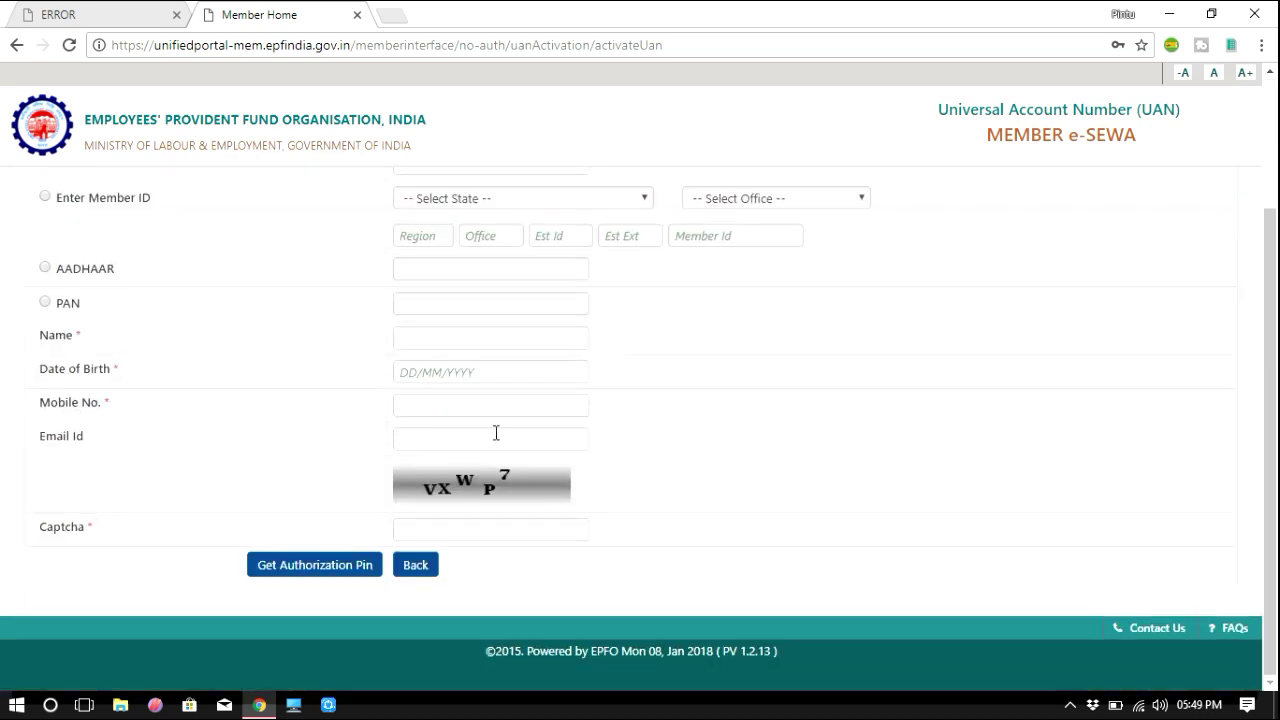
{"action": "scroll", "coordinate": [677, 403], "scroll_direction": "up", "scroll_amount": 3}
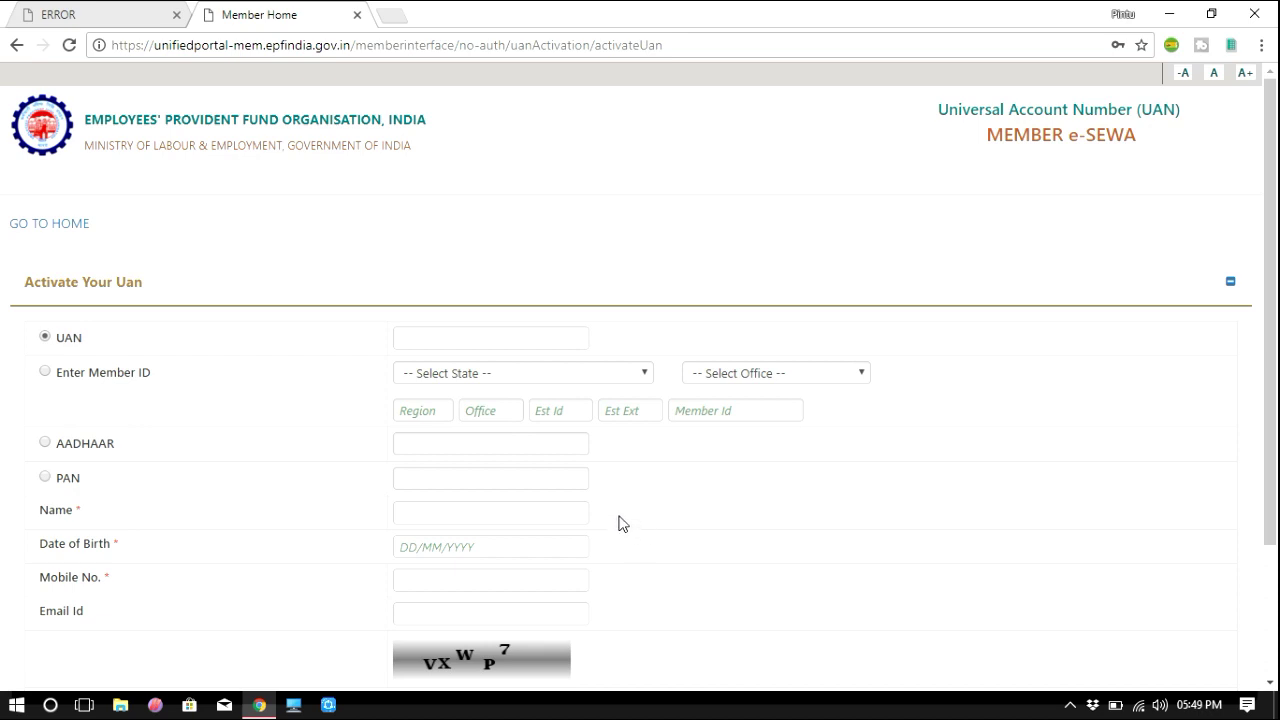
{"action": "scroll", "coordinate": [619, 523], "scroll_direction": "down", "scroll_amount": 2}
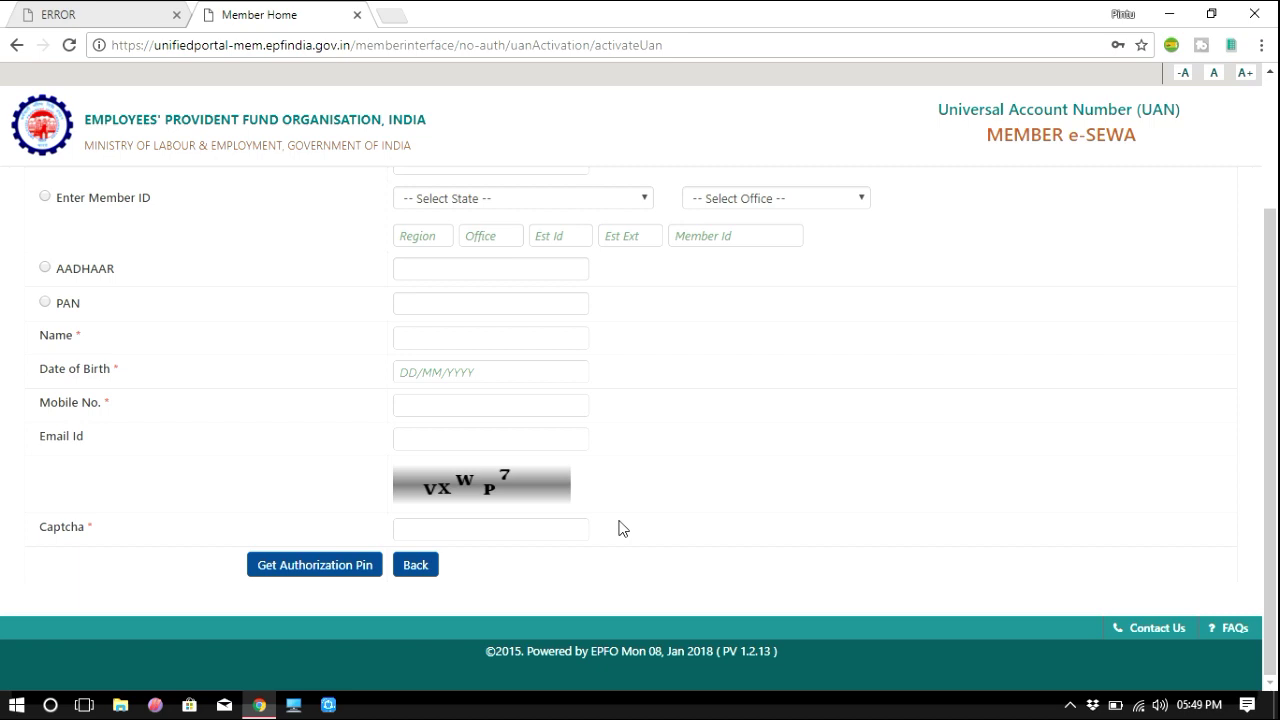
{"action": "scroll", "coordinate": [619, 528], "scroll_direction": "up", "scroll_amount": 2}
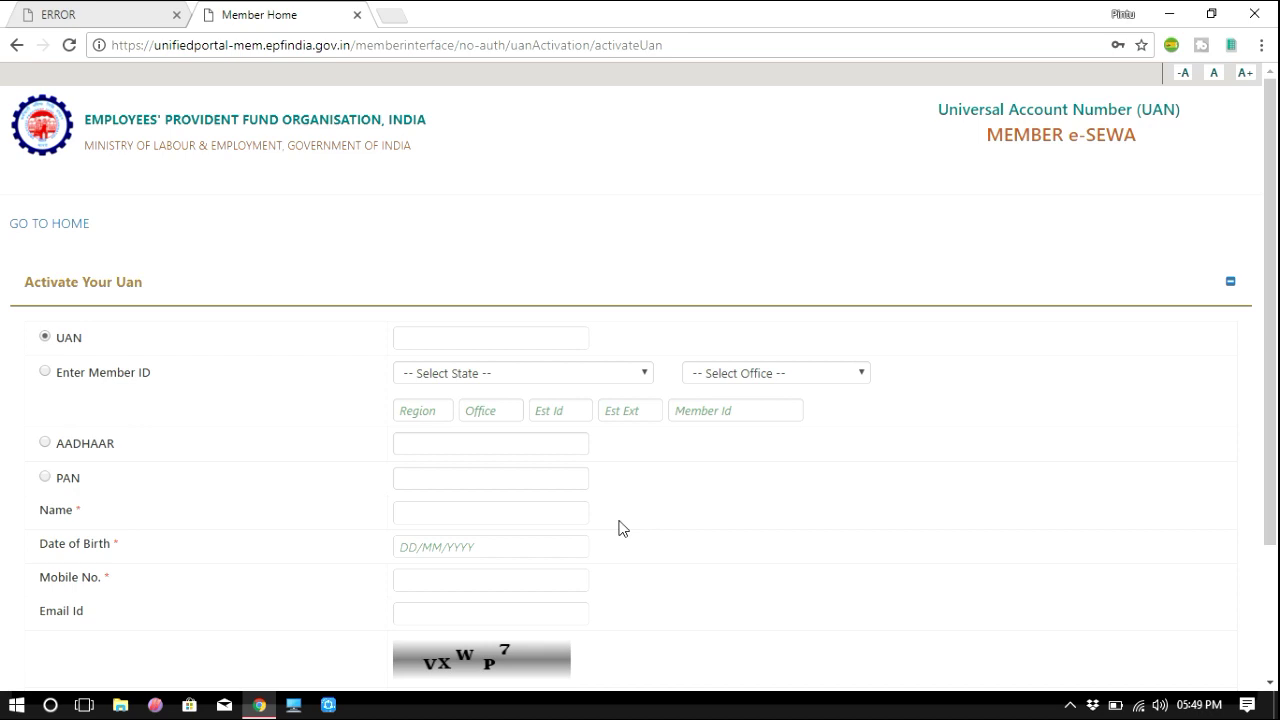
Choose Member ID as the identifier on the blank activation form.
{"action": "scroll", "coordinate": [620, 526], "scroll_direction": "down", "scroll_amount": 2}
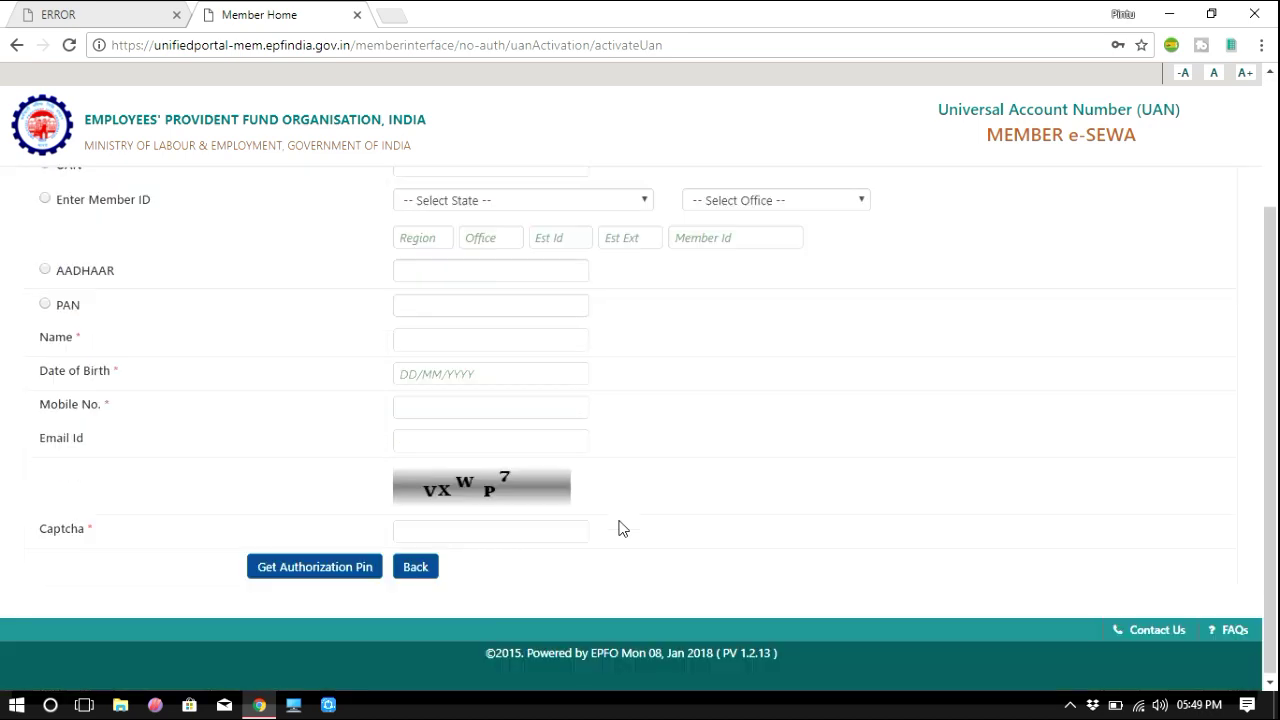
{"action": "scroll", "coordinate": [640, 497], "scroll_direction": "up", "scroll_amount": 2}
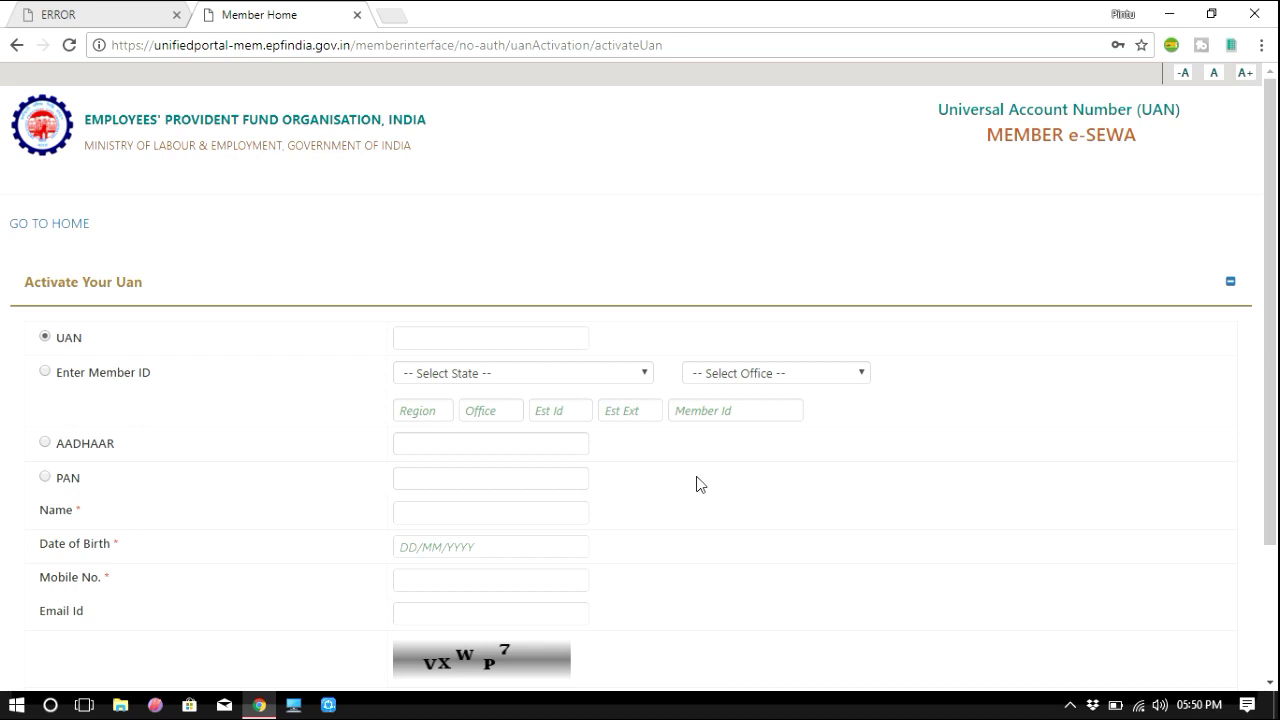
{"action": "scroll", "coordinate": [700, 484], "scroll_direction": "down", "scroll_amount": 2}
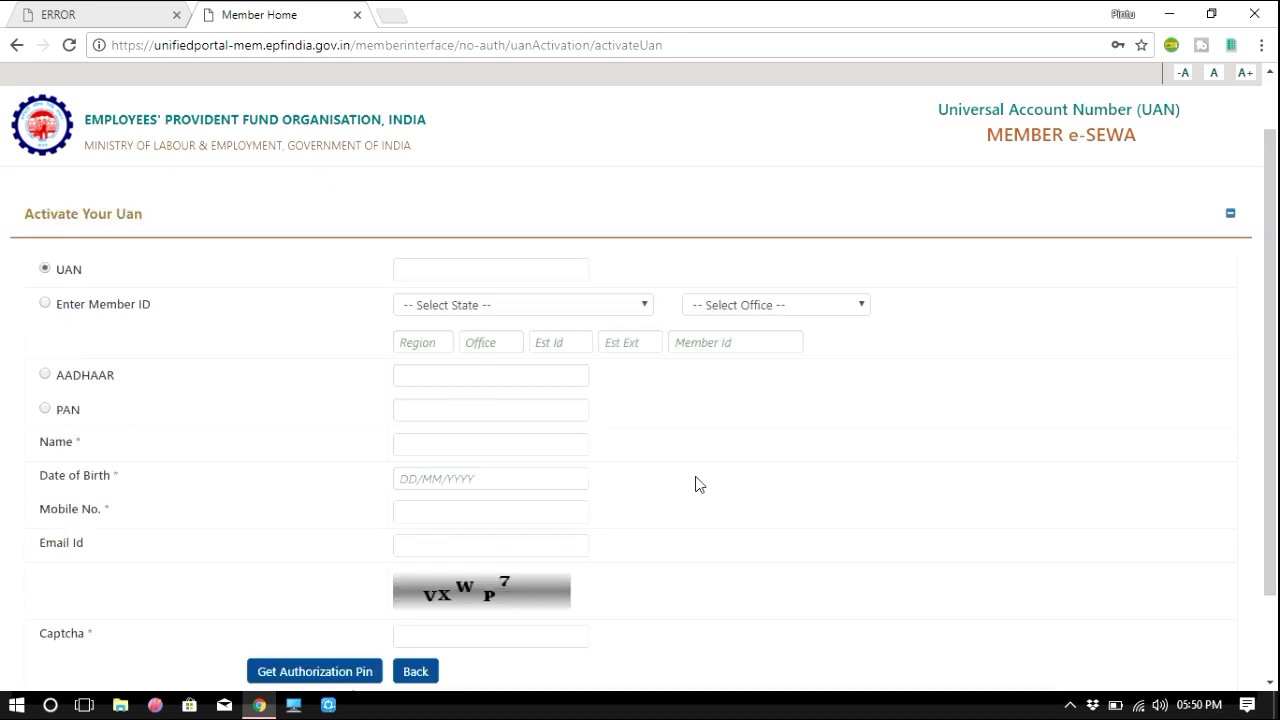
{"action": "scroll", "coordinate": [700, 484], "scroll_direction": "up", "scroll_amount": 2}
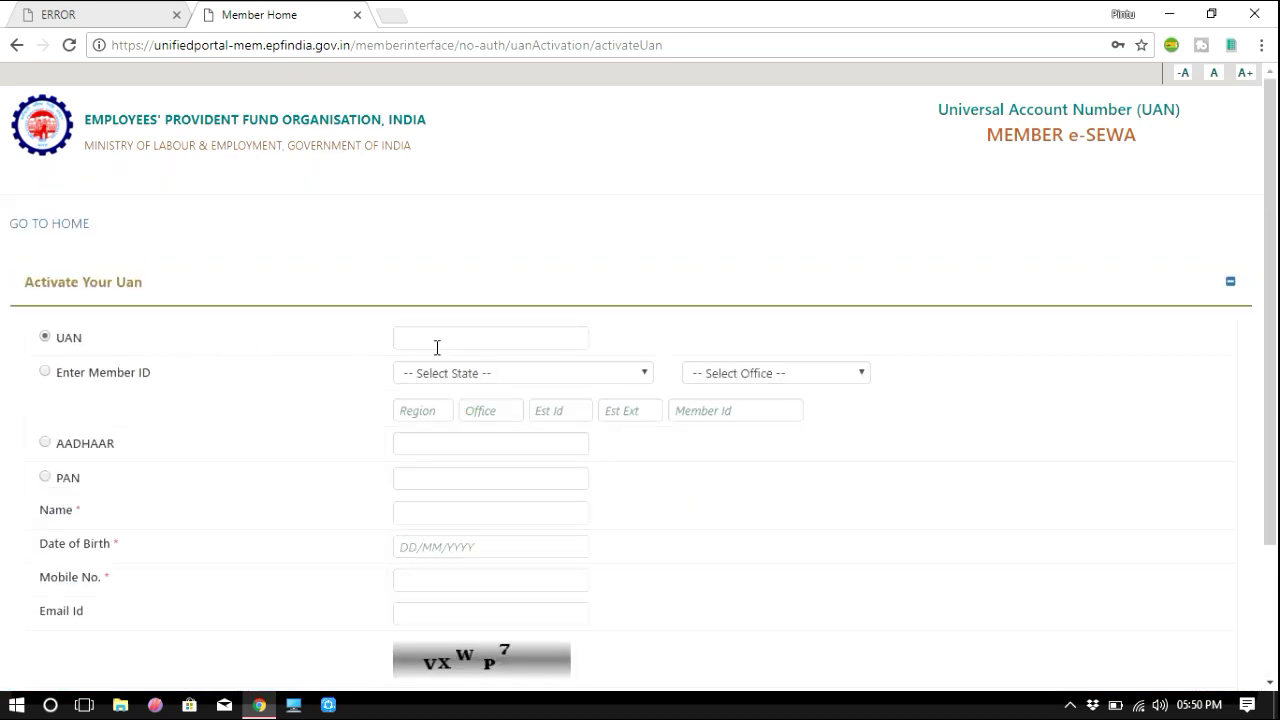
{"action": "left_click", "coordinate": [44, 373]}
{"action": "scroll", "coordinate": [609, 534], "scroll_direction": "down", "scroll_amount": 2}
{"action": "scroll", "coordinate": [513, 524], "scroll_direction": "up", "scroll_amount": 1}
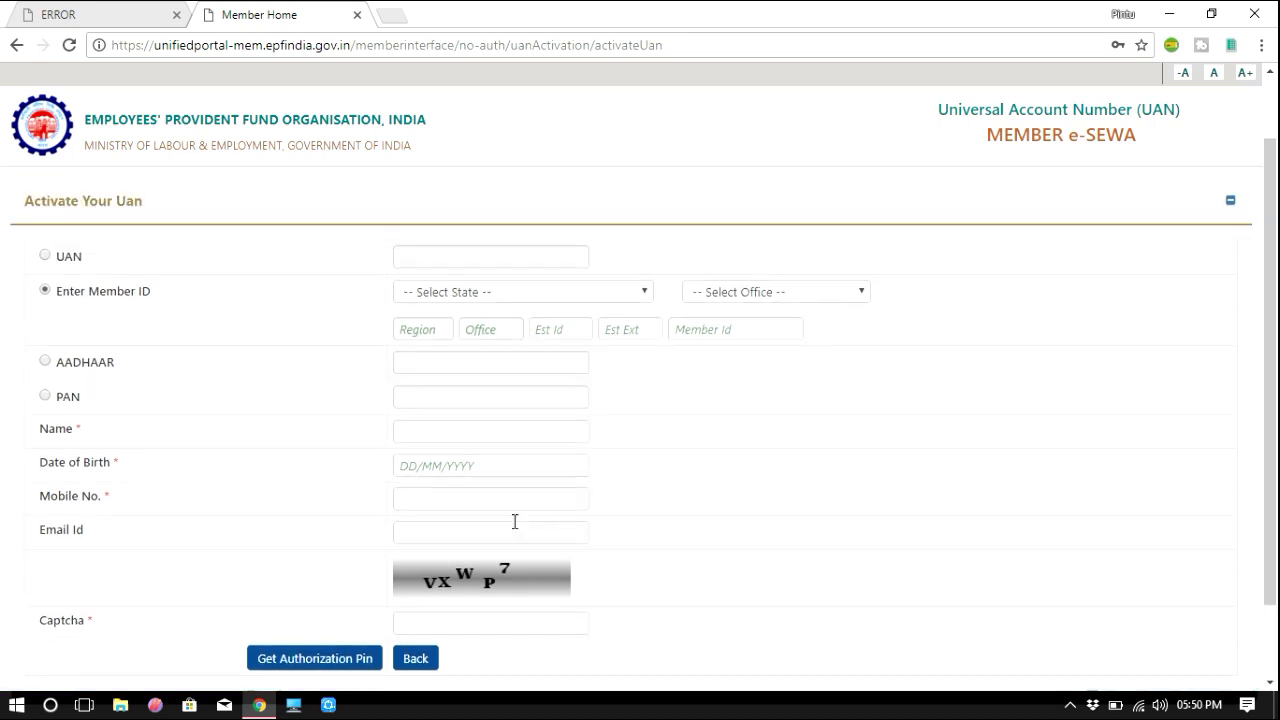